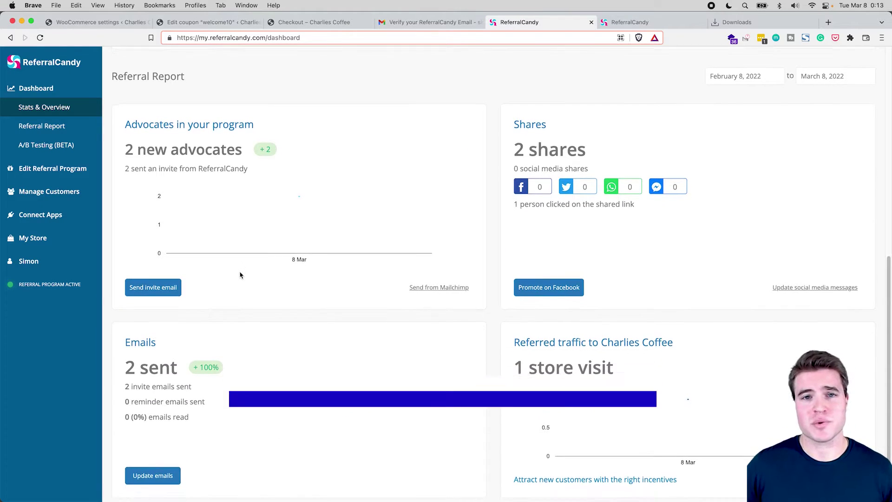
# Step: Load the ReferralCandy referral link in a new browser tab and start signing up
pyautogui.scroll(-2, 597, 239)
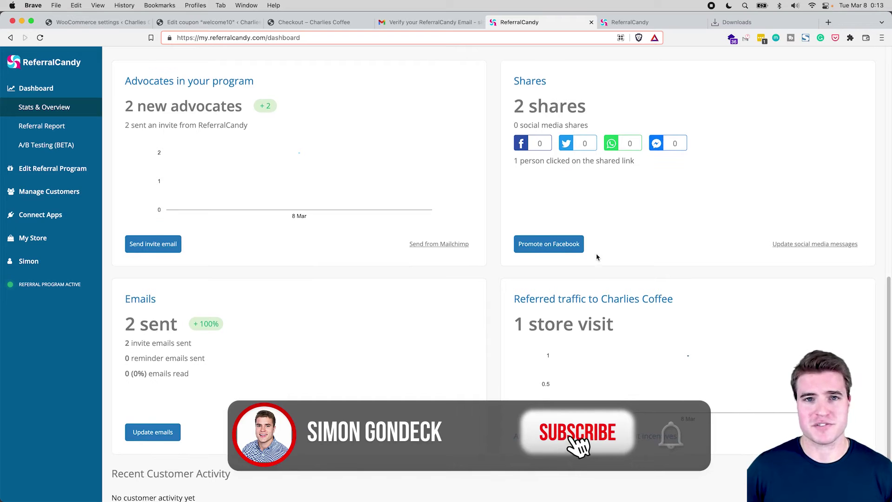
pyautogui.scroll(-1, 532, 327)
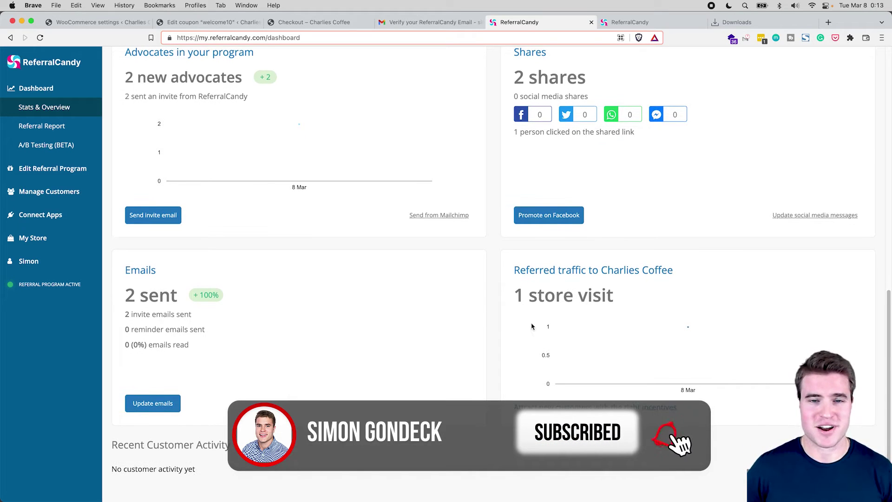
pyautogui.scroll(1, 532, 327)
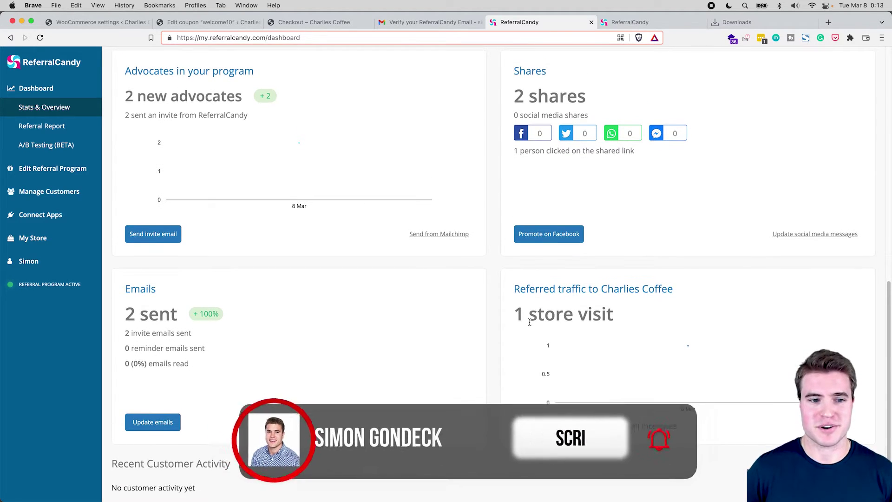
pyautogui.scroll(1, 530, 322)
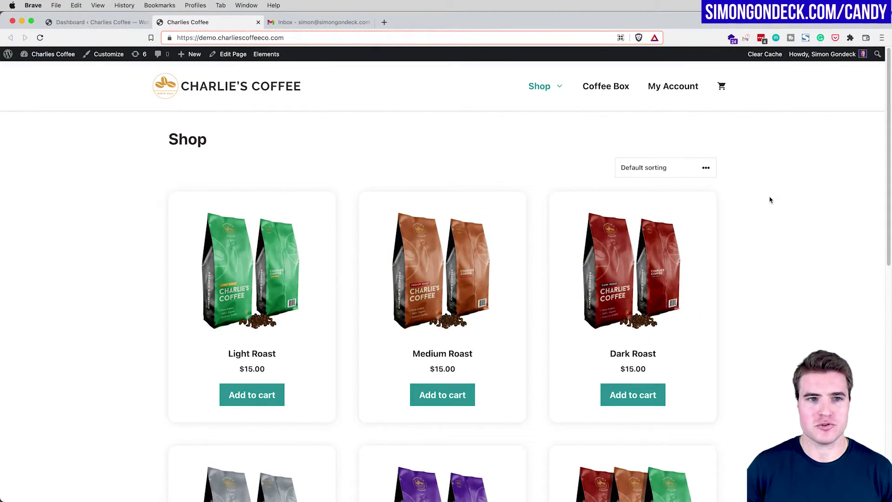
pyautogui.press('super+t')
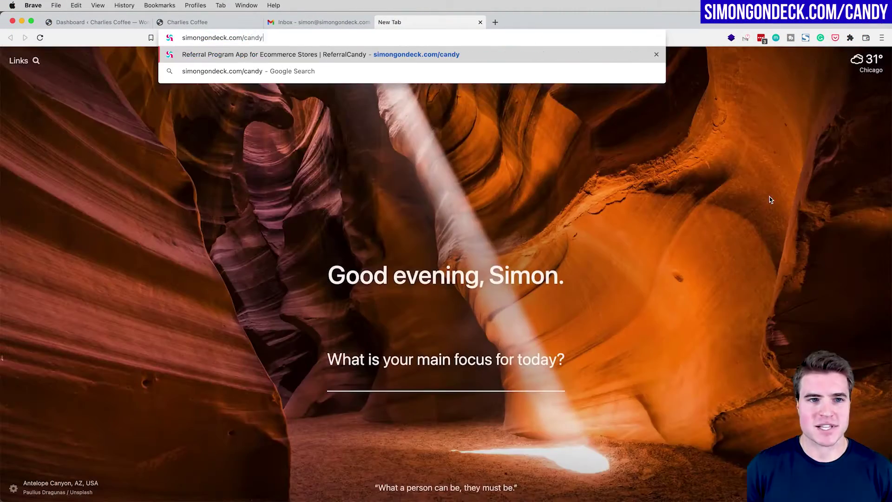
pyautogui.press('Return')
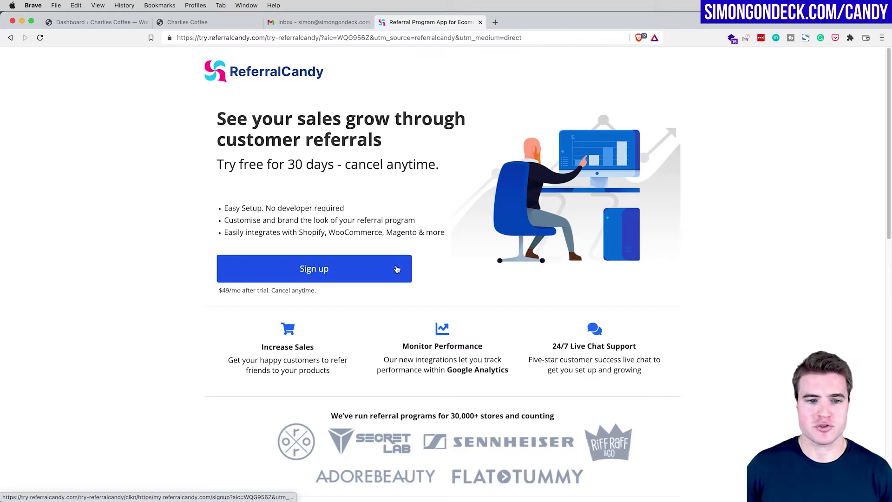
pyautogui.click(397, 269)
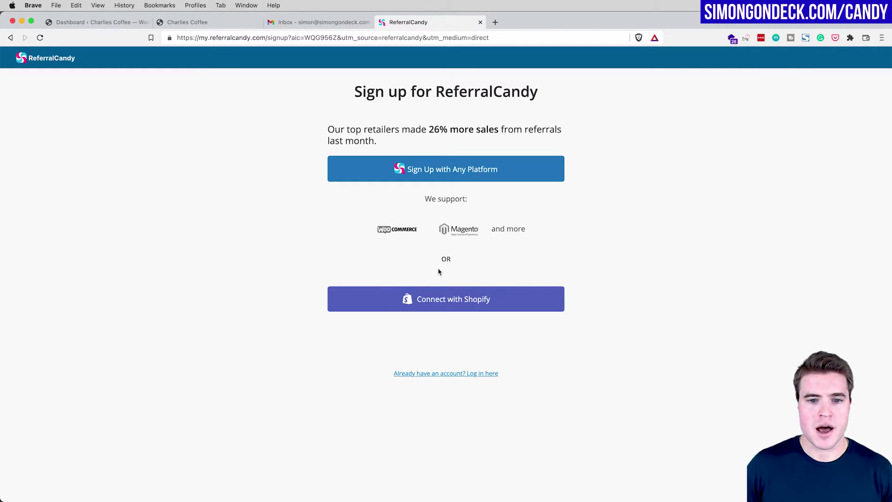
# Step: Choose Sign Up with Any Platform and pick WooCommerce as the store platform
pyautogui.click(410, 176)
pyautogui.click(438, 218)
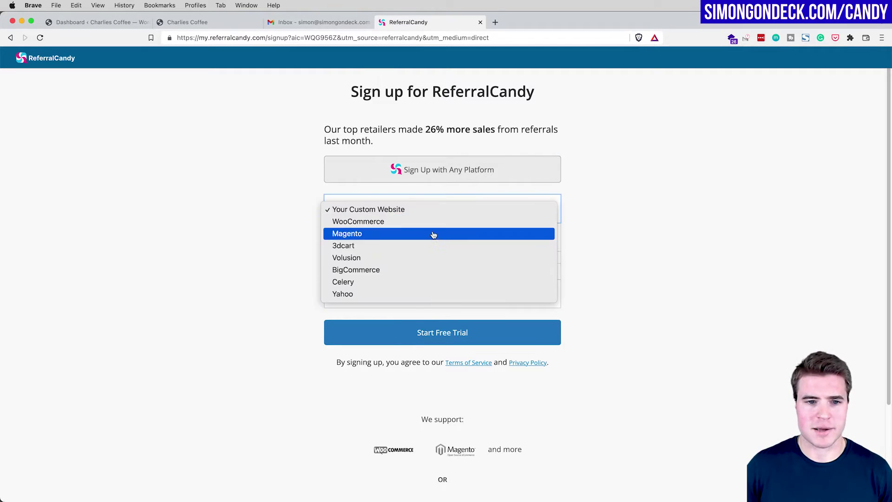
pyautogui.click(427, 223)
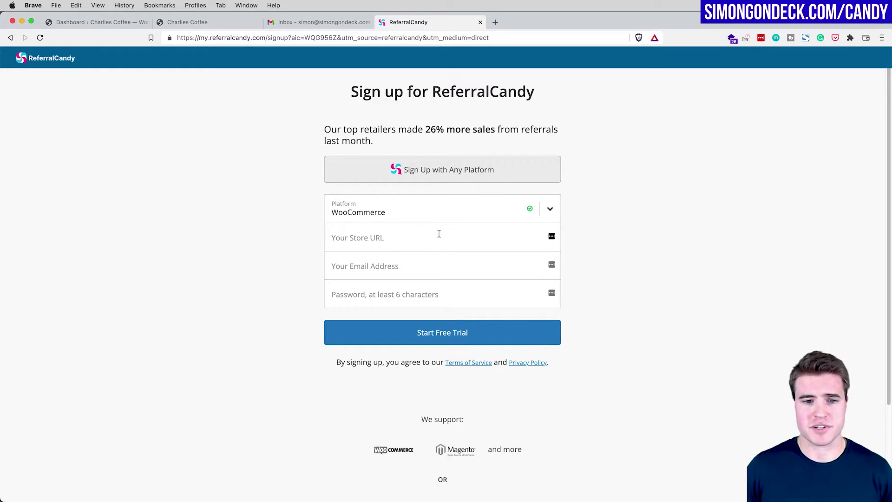
# Step: Enter store URL demo.charliescoffeeco.com, the account email and password, and start the free trial
pyautogui.click(439, 234)
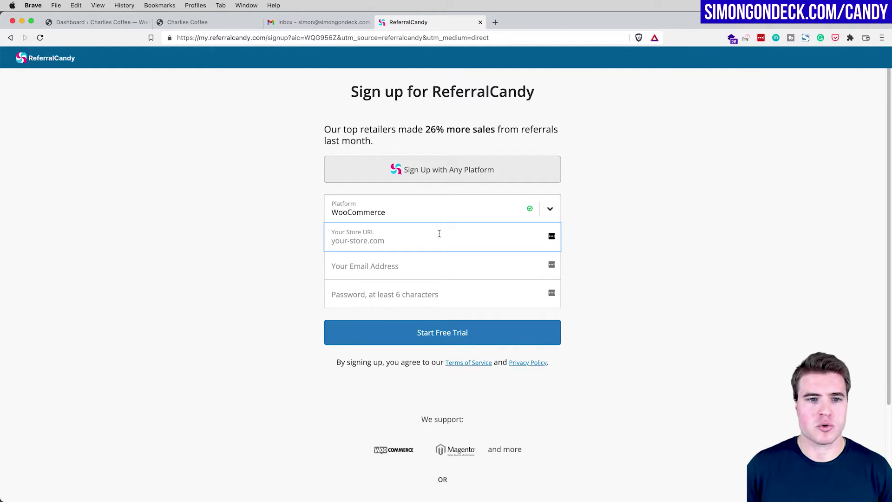
pyautogui.write('demo.charlies')
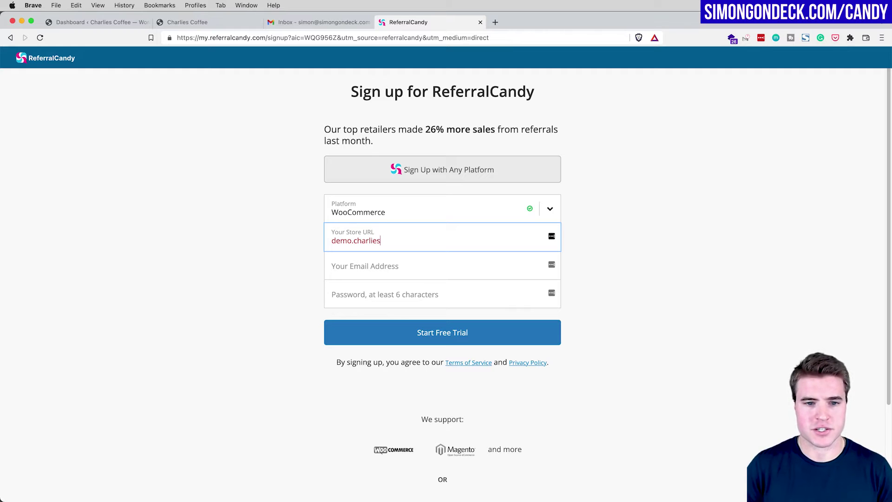
pyautogui.write('coffeeco.com')
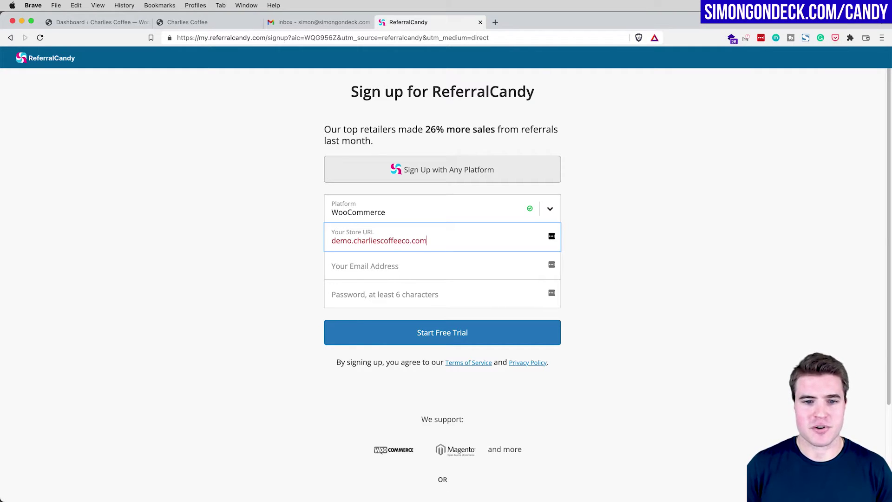
pyautogui.click(422, 261)
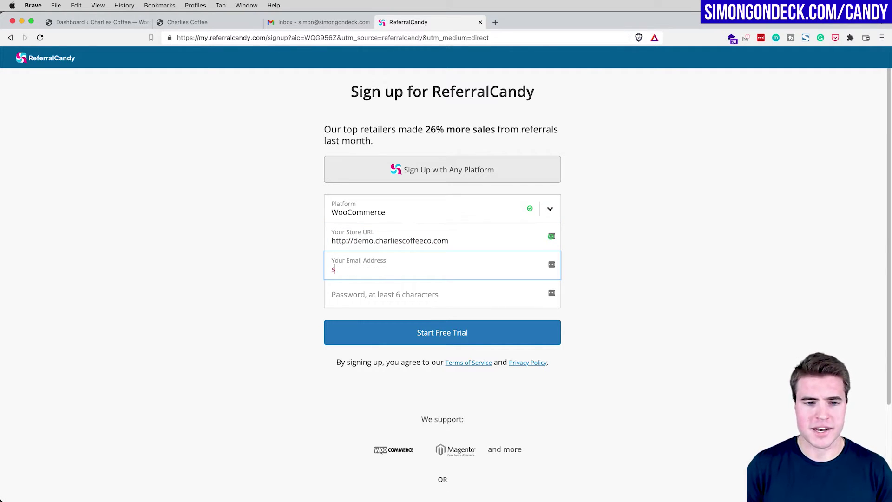
pyautogui.press('Tab')
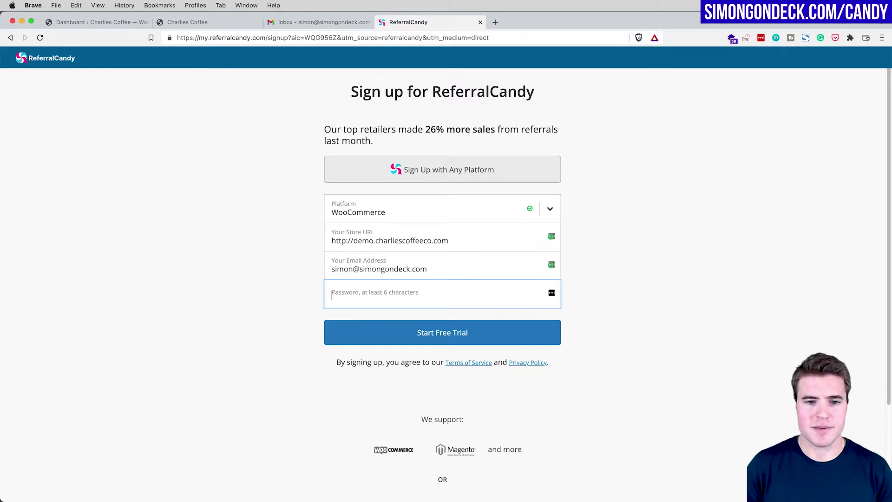
pyautogui.write('••••••••••••')
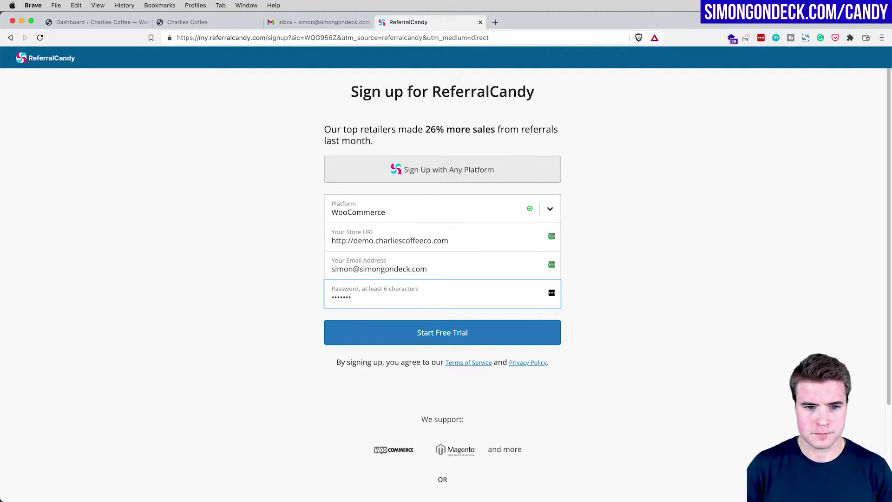
pyautogui.click(439, 329)
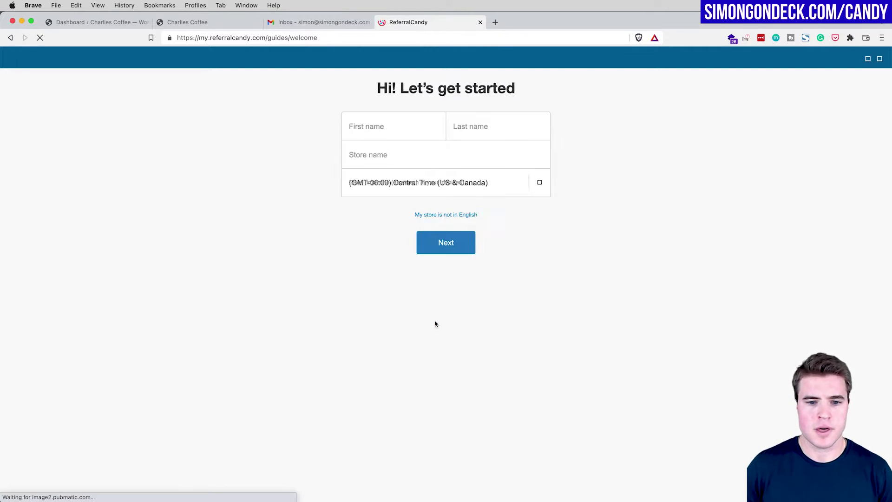
# Step: Fill in the owner's first and last name and submit the store details form
pyautogui.click(394, 129)
pyautogui.press('Tab')
pyautogui.press('Return')
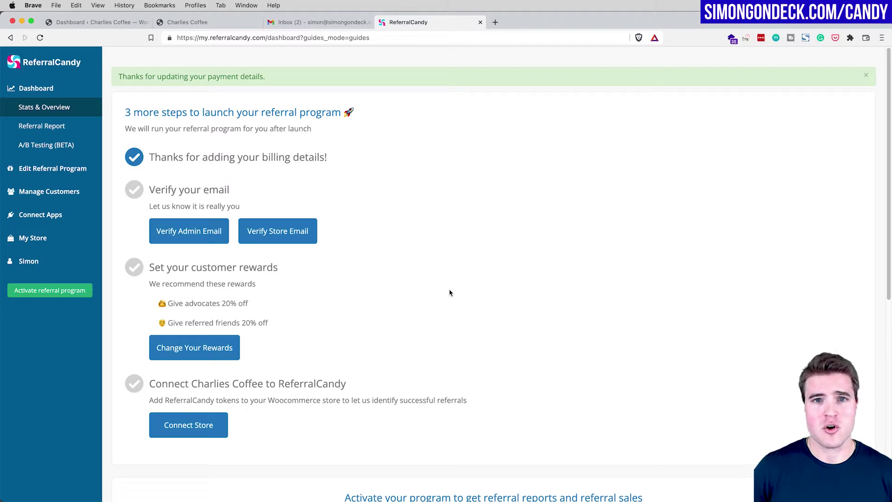
# Step: Open the ReferralCandy verification email in Gmail, follow its link, and log in
pyautogui.click(319, 22)
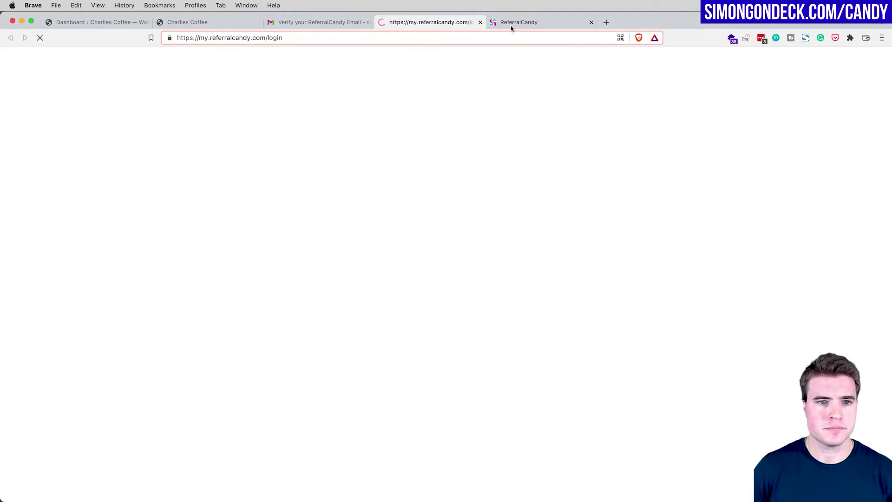
pyautogui.click(446, 263)
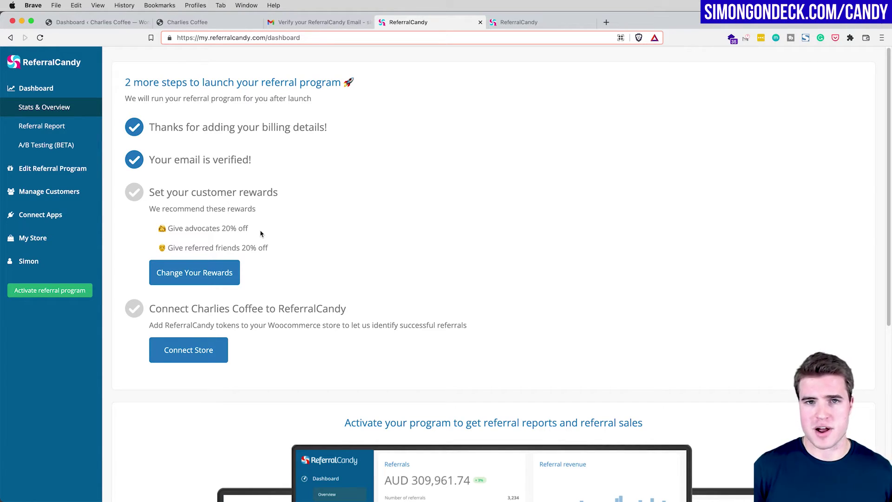
# Step: Change the advocate reward to $10, save, and ready the single-use coupon code box
pyautogui.click(237, 274)
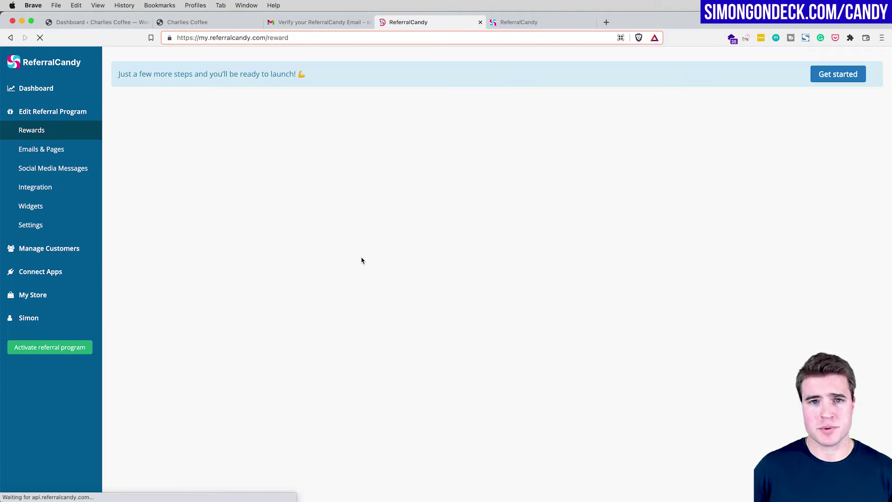
pyautogui.moveTo(228, 170); pyautogui.dragTo(155, 167)
pyautogui.write('$10')
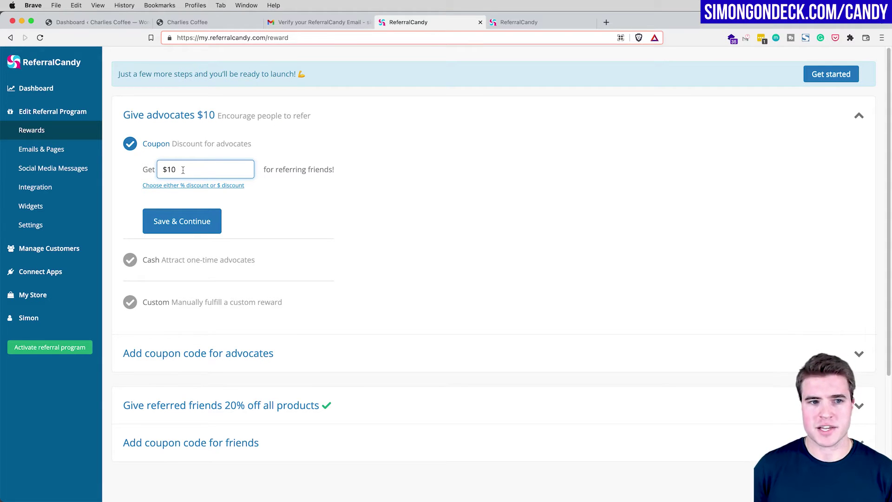
pyautogui.click(189, 220)
pyautogui.click(216, 242)
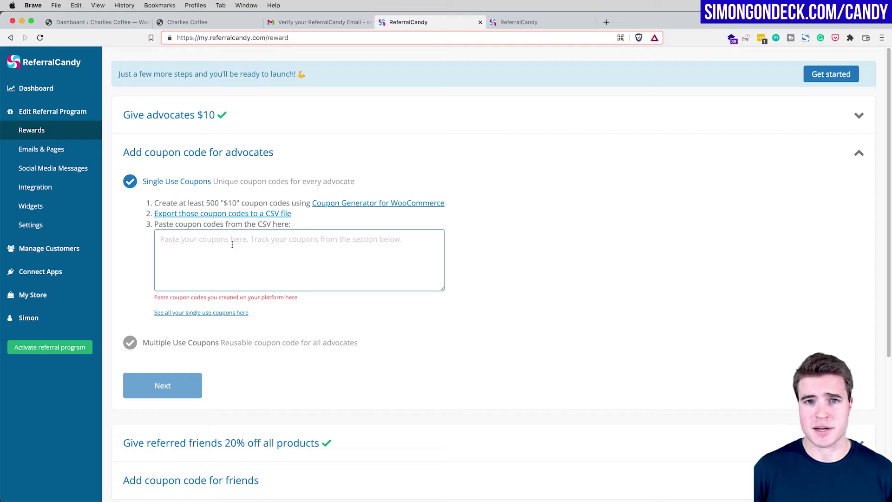
pyautogui.click(171, 24)
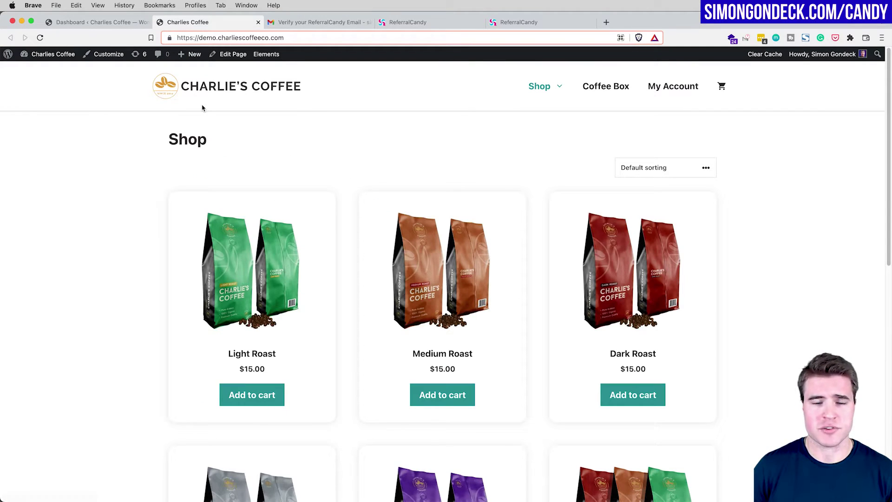
# Step: In the WordPress admin, go from Coupons to Plugins > Add New
pyautogui.click(95, 22)
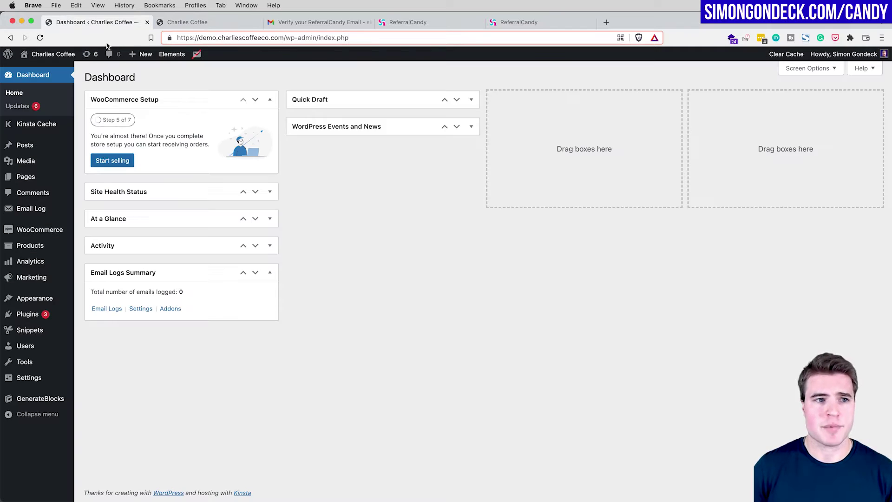
pyautogui.moveTo(62, 278)
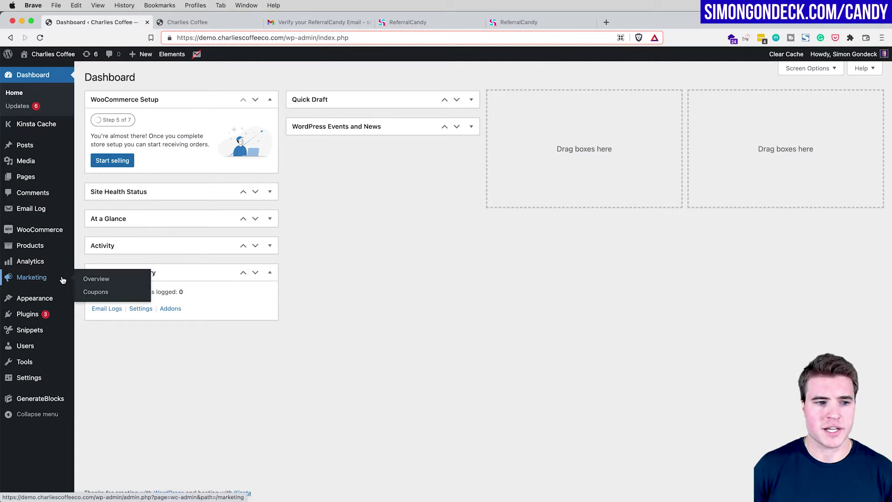
pyautogui.click(96, 292)
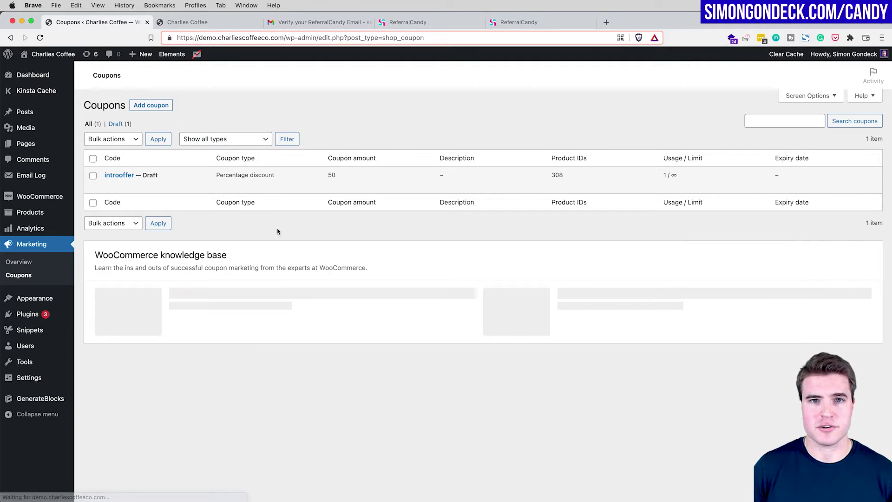
pyautogui.click(50, 317)
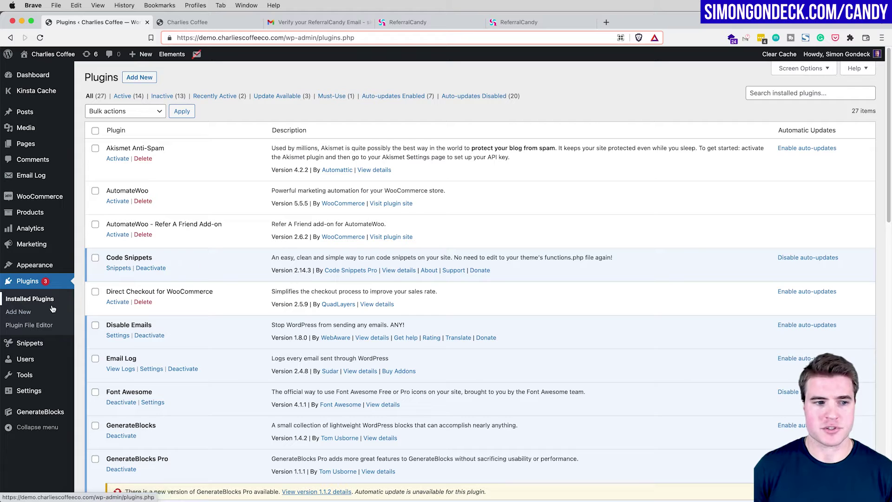
pyautogui.click(51, 310)
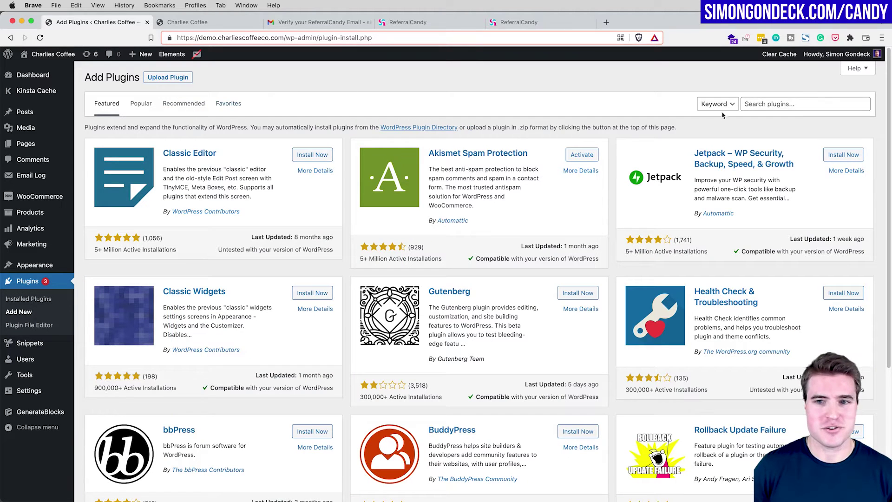
# Step: Search 'coupon generator woocommerce', then install and activate Coupon Generator for WooCommerce
pyautogui.click(749, 105)
pyautogui.write('coupon g')
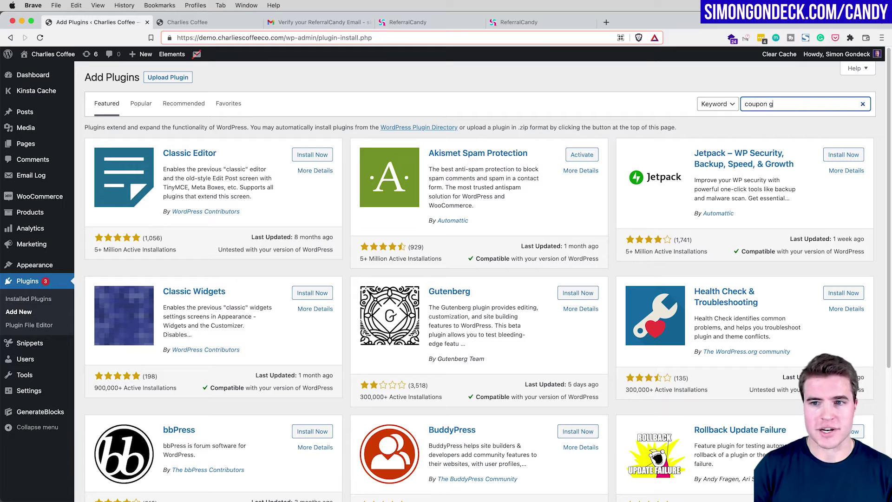
pyautogui.write('enerator woocommerce')
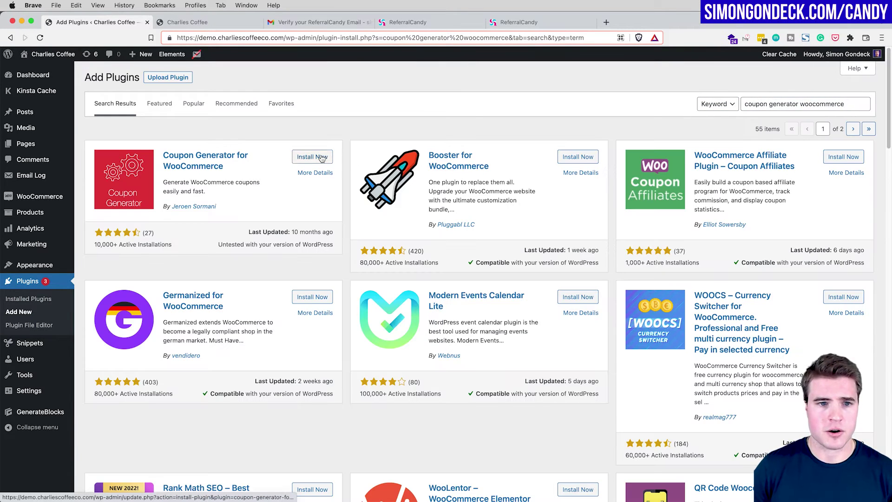
pyautogui.click(322, 159)
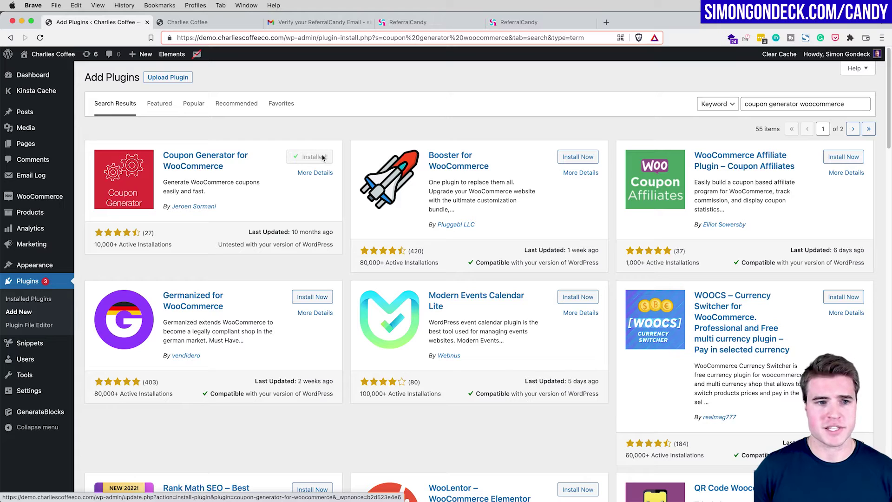
pyautogui.click(321, 157)
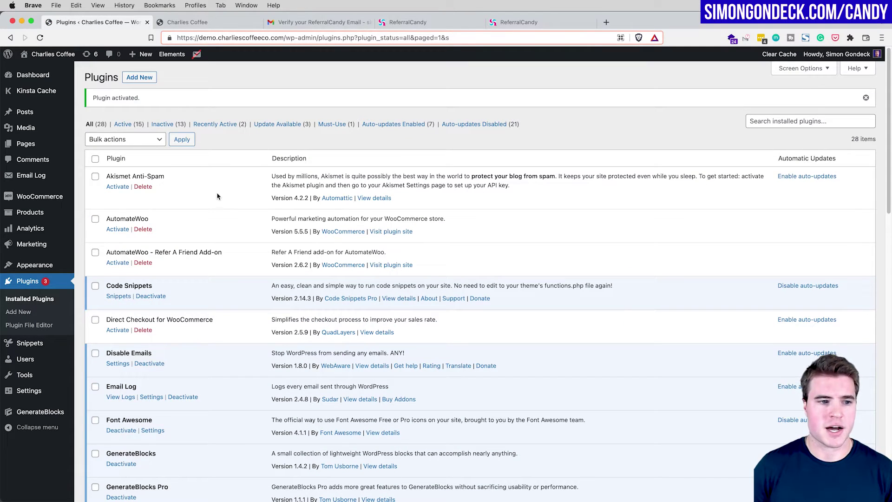
pyautogui.moveTo(70, 244)
pyautogui.click(98, 278)
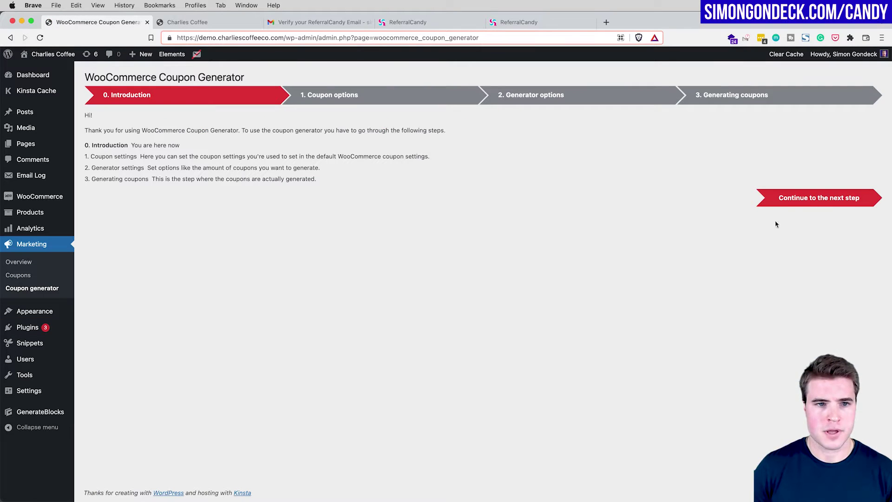
# Step: Move to the coupon options and set the coupon amount to 10
pyautogui.click(831, 200)
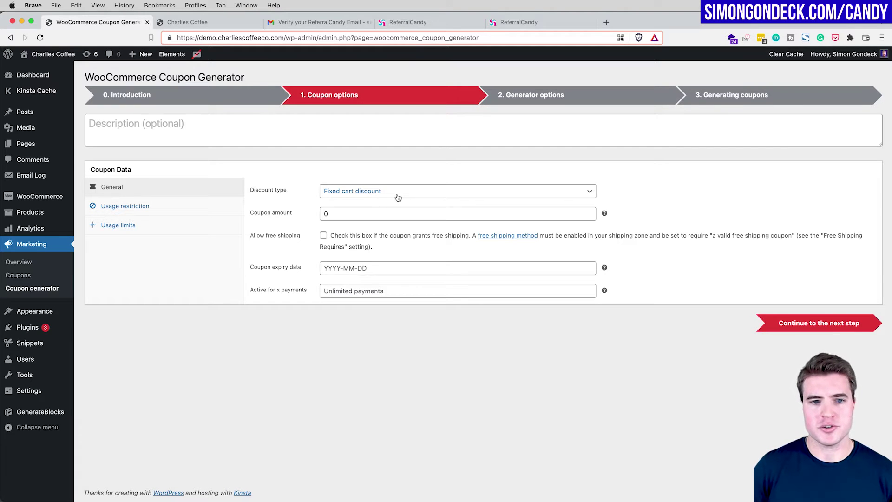
pyautogui.click(389, 214)
pyautogui.press('super+a')
pyautogui.write('10')
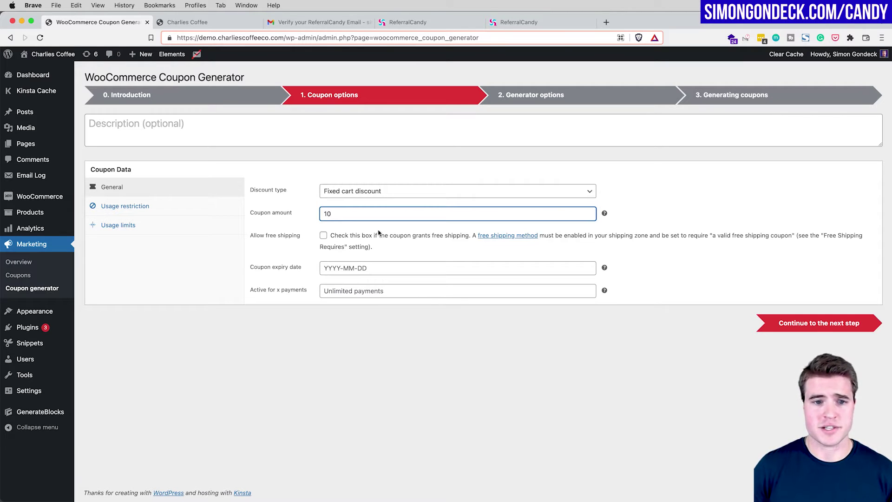
# Step: Limit each coupon to 1 use under Usage limits
pyautogui.click(188, 233)
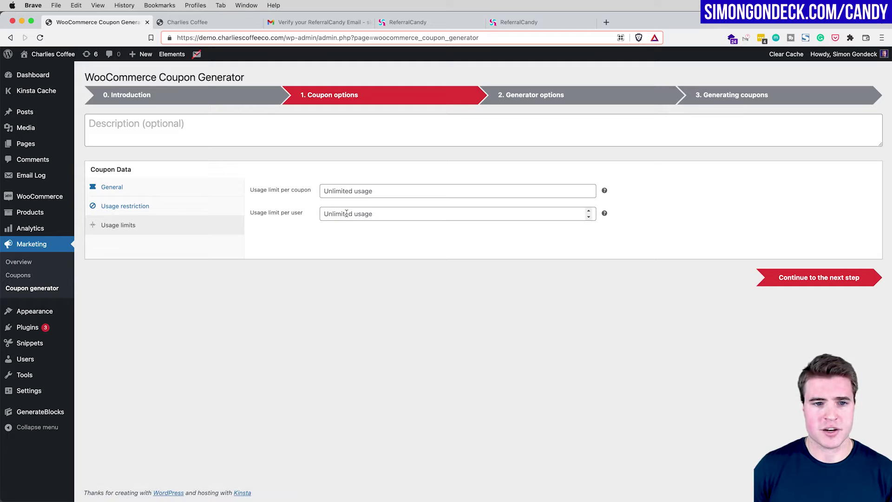
pyautogui.click(334, 190)
pyautogui.write('1')
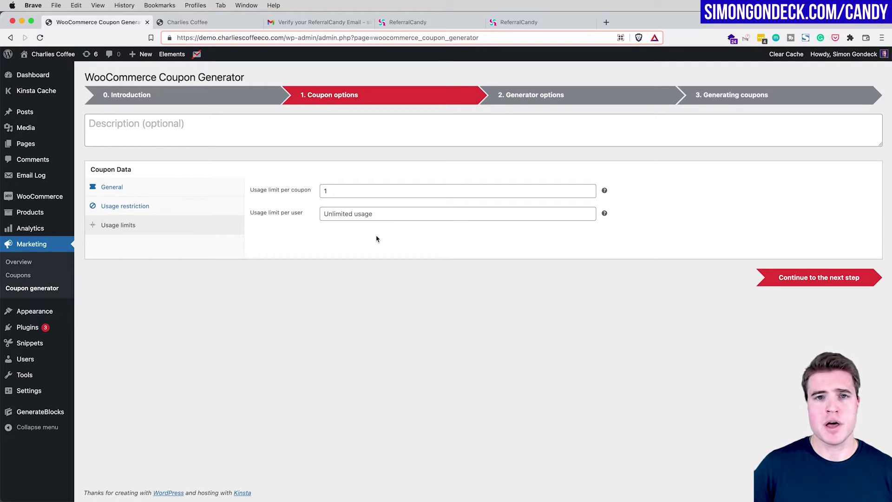
pyautogui.click(218, 209)
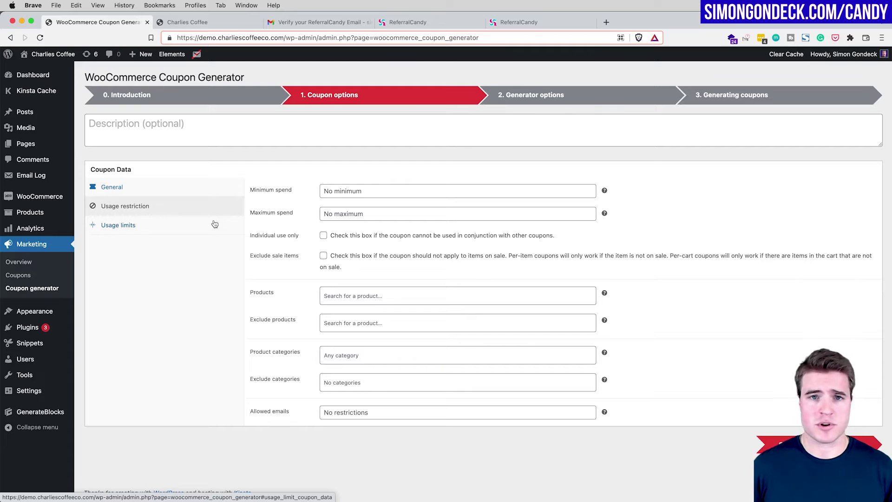
pyautogui.click(201, 189)
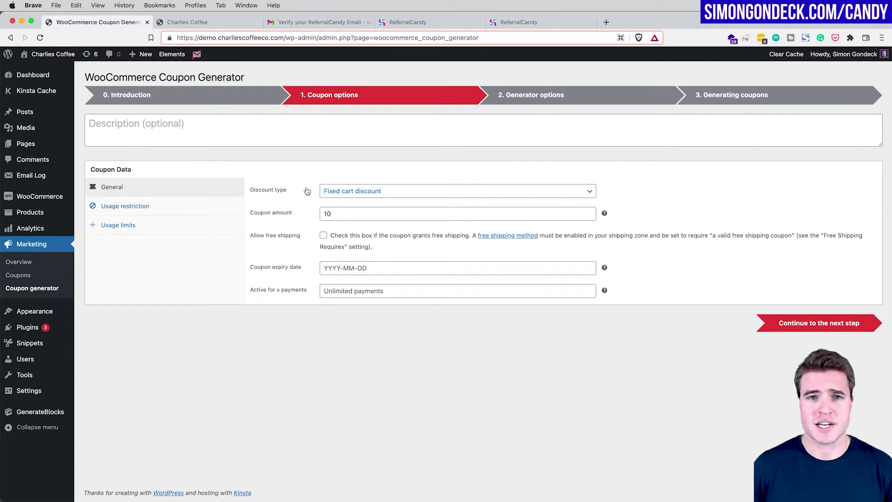
pyautogui.click(232, 222)
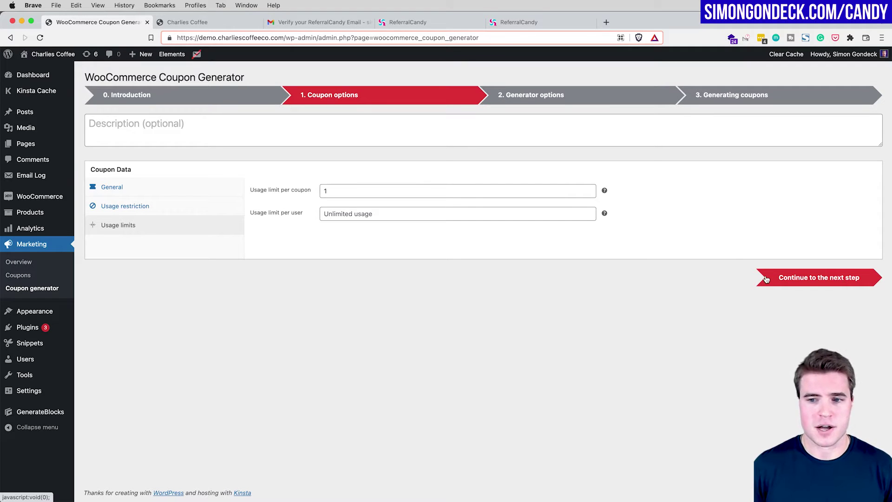
# Step: Describe the coupons as 'advocate coupon' and continue to the Generator options
pyautogui.click(391, 133)
pyautogui.write('advoca')
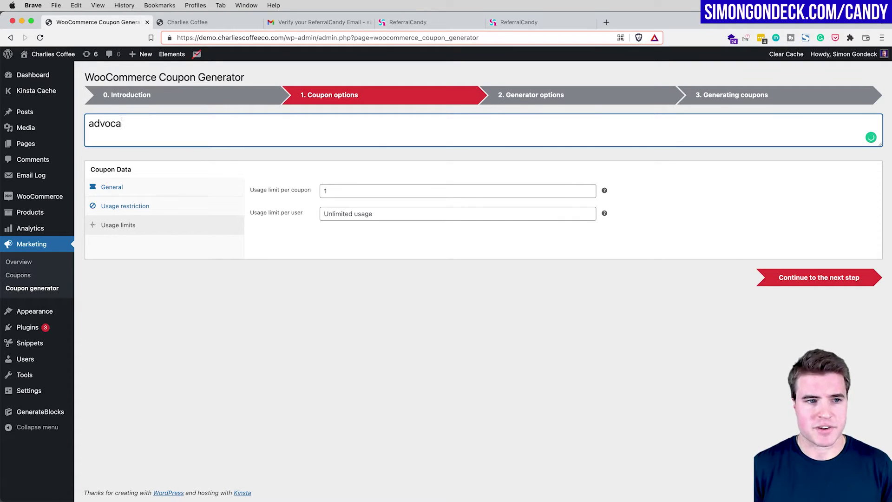
pyautogui.write('te coupon')
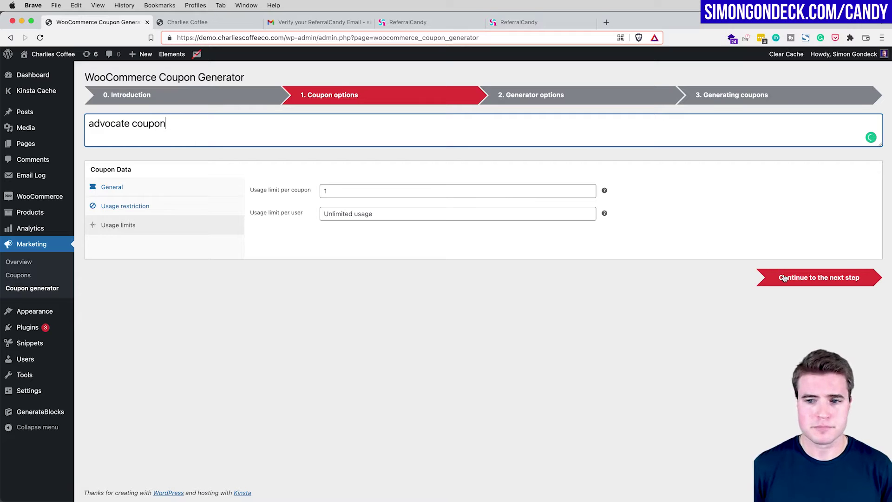
pyautogui.click(785, 278)
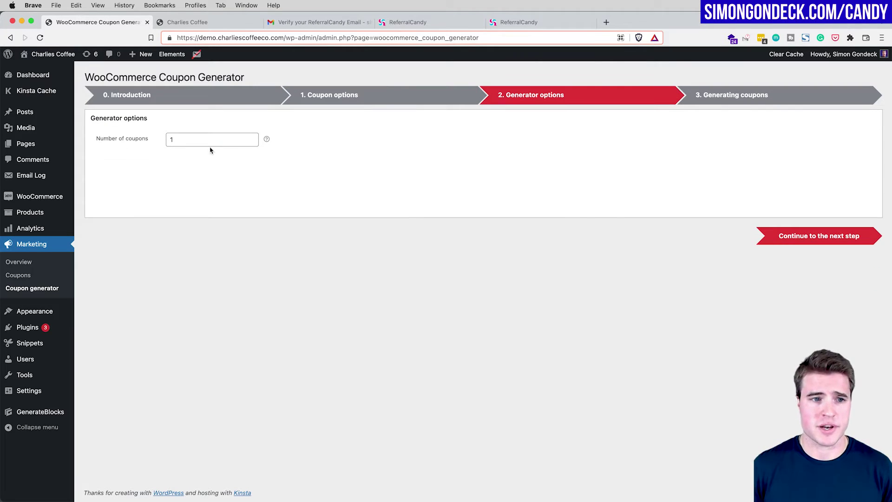
# Step: Generate the 500 advocate coupons and review them in the Coupons list
pyautogui.doubleClick(168, 138)
pyautogui.write('1000')
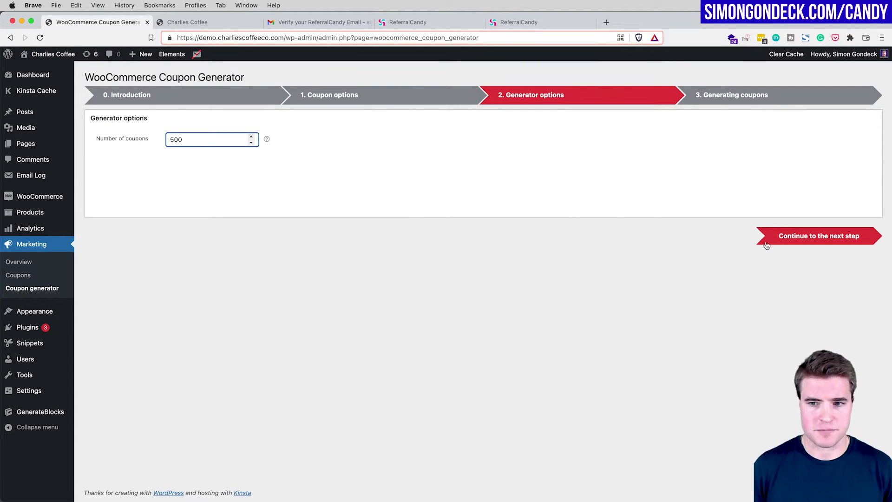
pyautogui.click(765, 236)
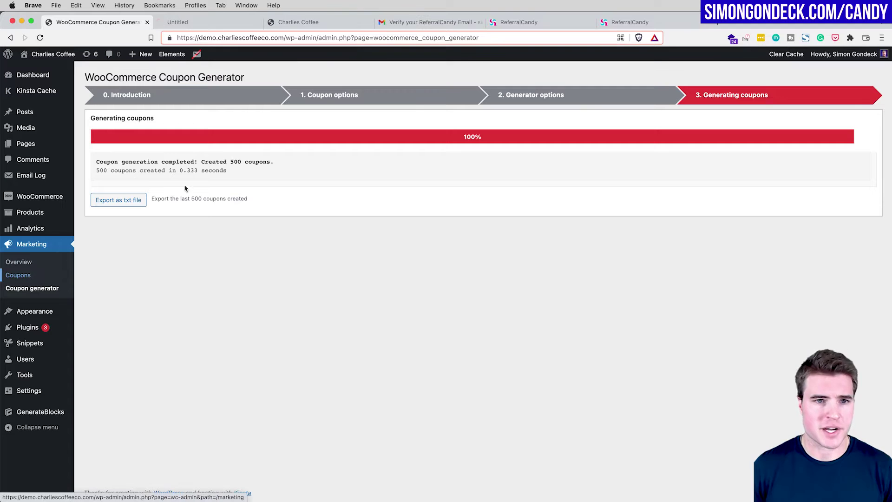
pyautogui.click(209, 22)
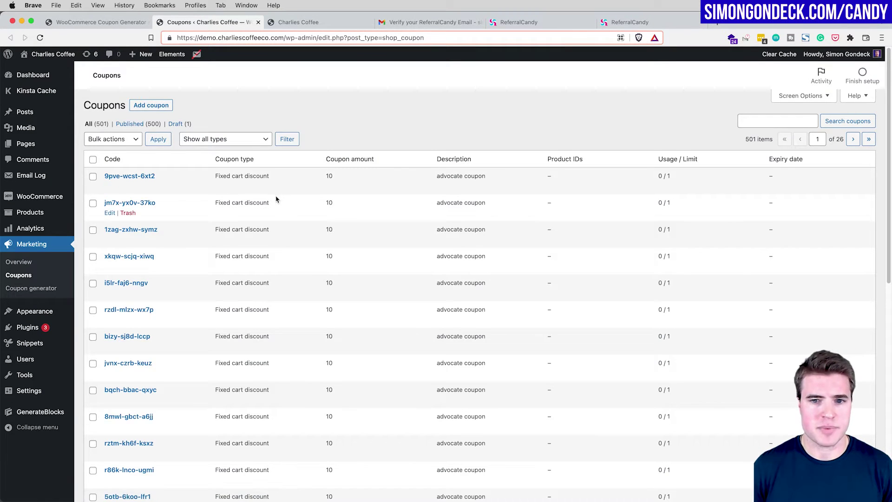
pyautogui.scroll(-10, 276, 199)
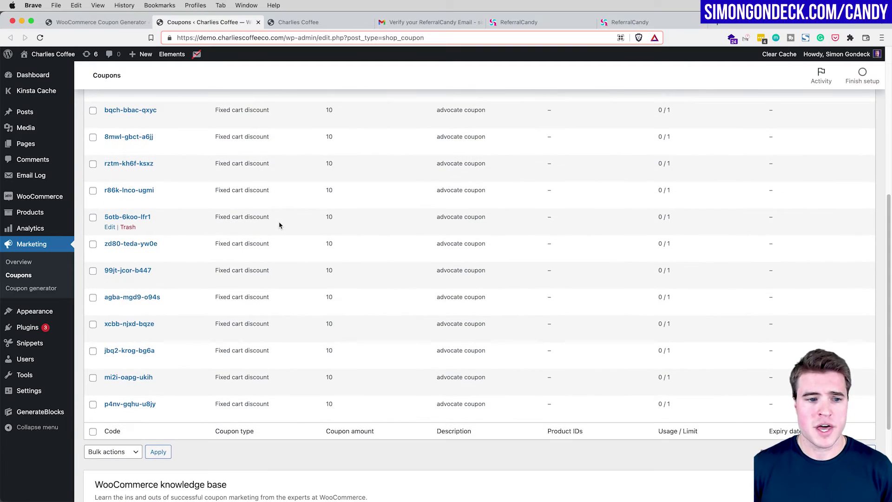
pyautogui.scroll(10, 280, 226)
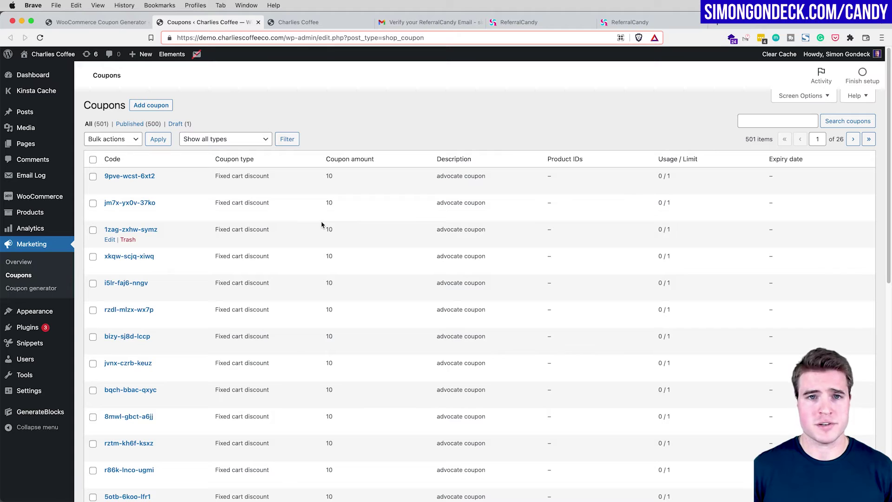
# Step: Export the generated codes as generated-coupons.txt and reveal the file from the Downloads page
pyautogui.hotkey('ctrl', 'shift', 'Tab')
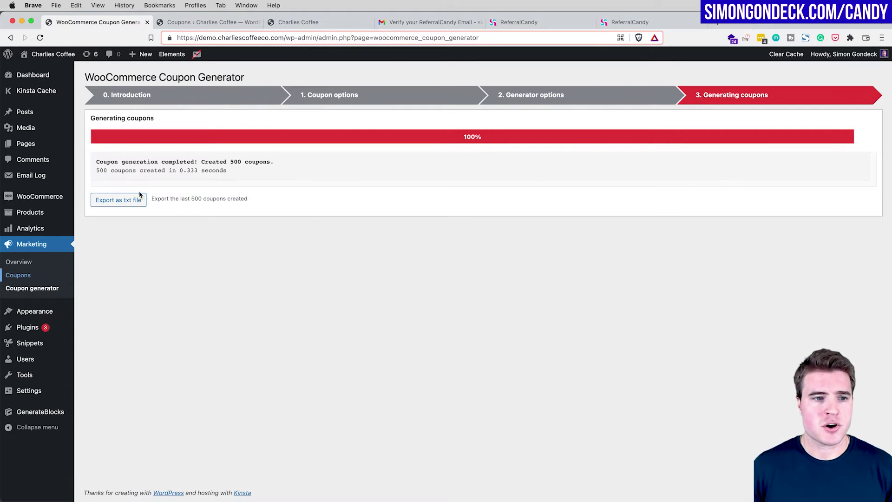
pyautogui.click(128, 201)
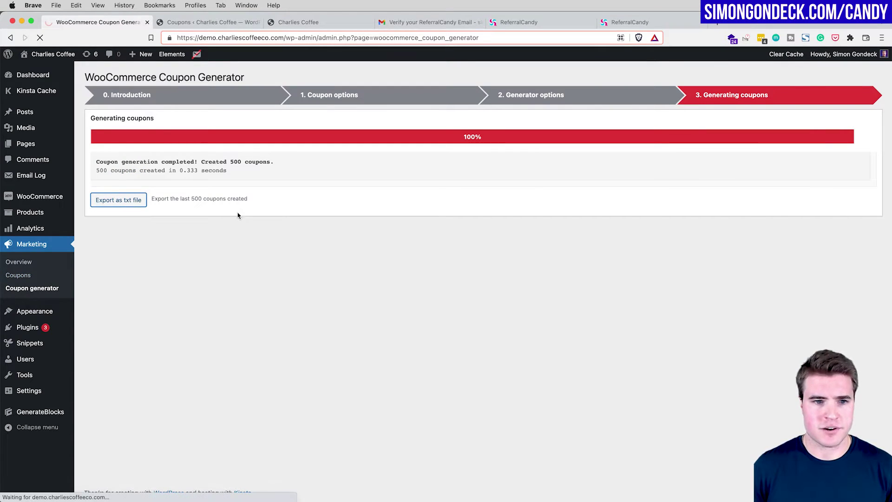
pyautogui.press('Return')
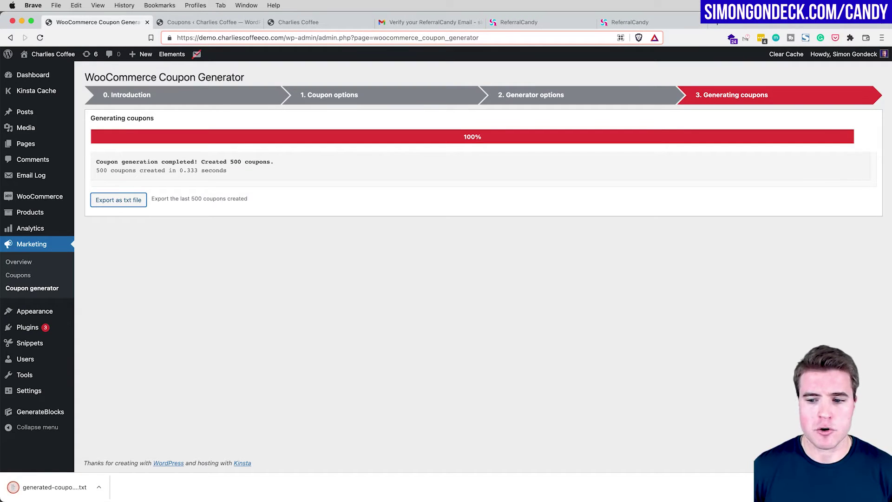
pyautogui.click(857, 487)
pyautogui.click(354, 148)
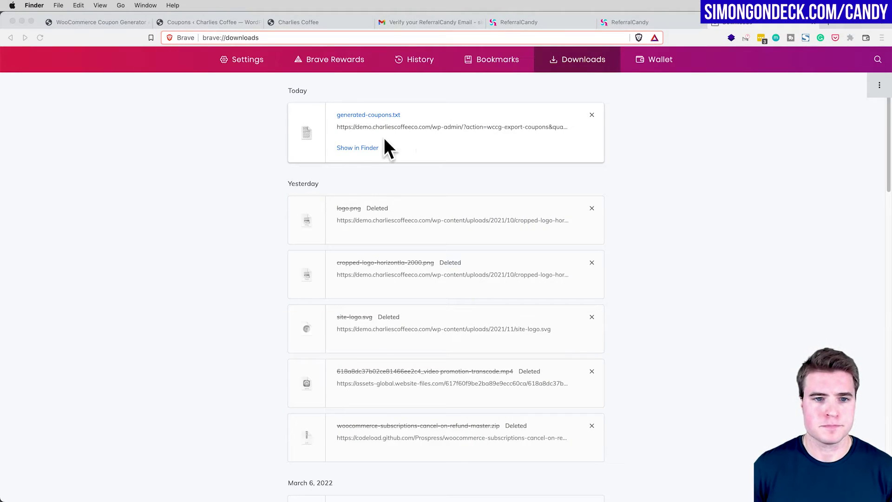
# Step: Open generated-coupons.txt in Sublime Text, copy all 500 codes, and return to Brave
pyautogui.rightClick(403, 133)
pyautogui.moveTo(479, 149)
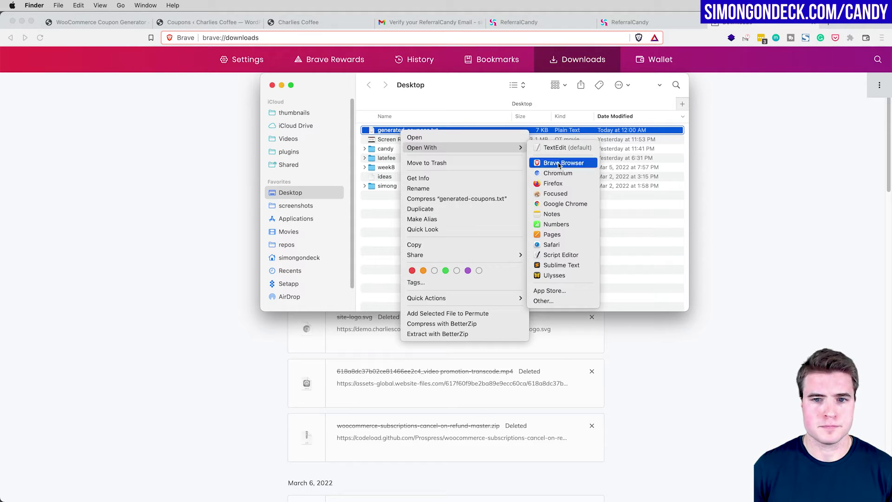
pyautogui.click(561, 265)
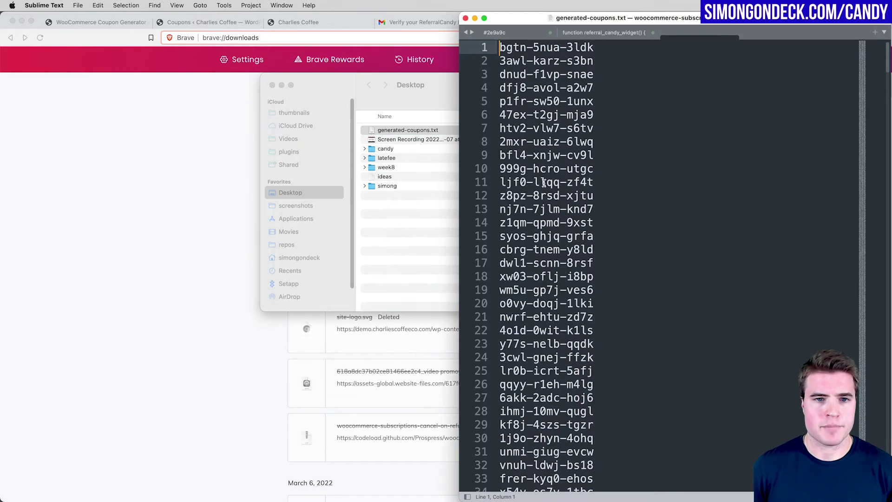
pyautogui.press('super+a')
pyautogui.press('super+c')
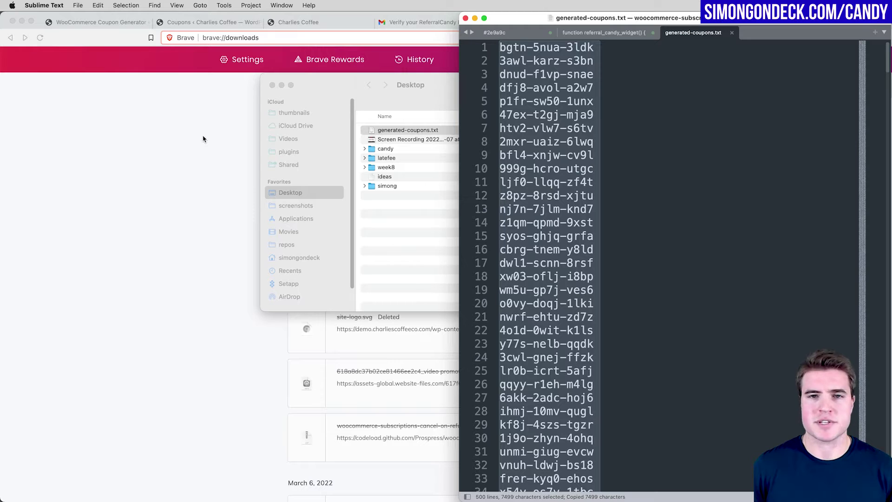
pyautogui.click(202, 139)
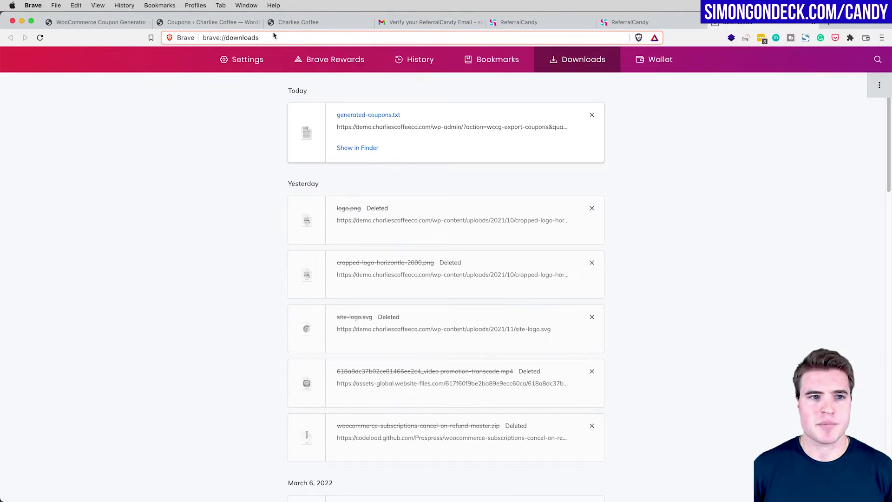
# Step: Paste the 500 copied advocate coupon codes into the ReferralCandy rewards setup and save them
pyautogui.click(623, 24)
pyautogui.click(570, 23)
pyautogui.click(316, 253)
pyautogui.press('super+v')
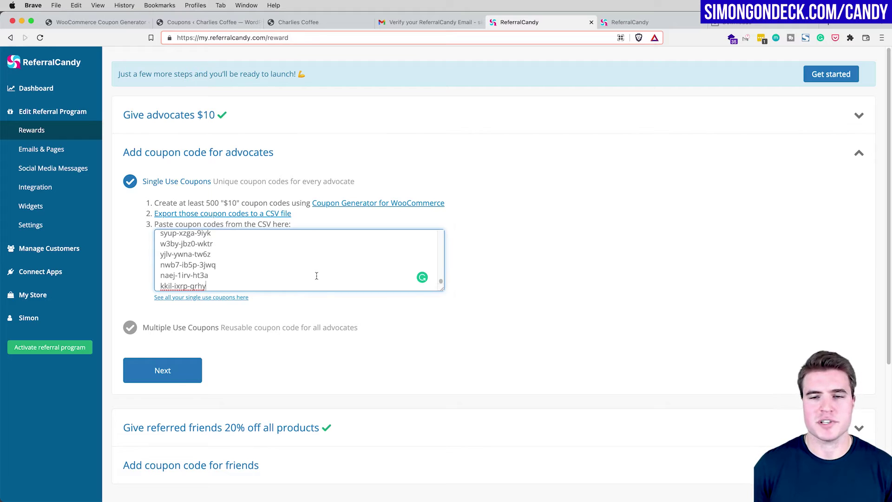
pyautogui.click(173, 376)
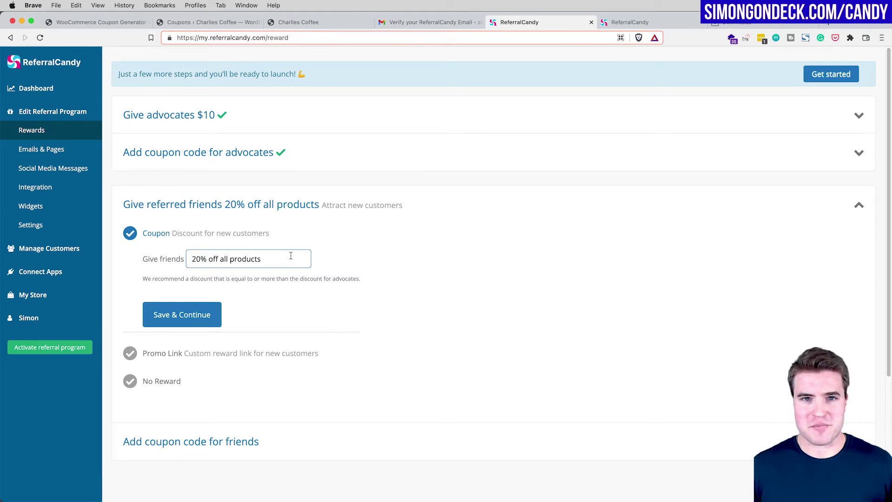
# Step: Replace the friends' '20% off all products' reward with $10 and save the step
pyautogui.click(291, 256)
pyautogui.press('super+a')
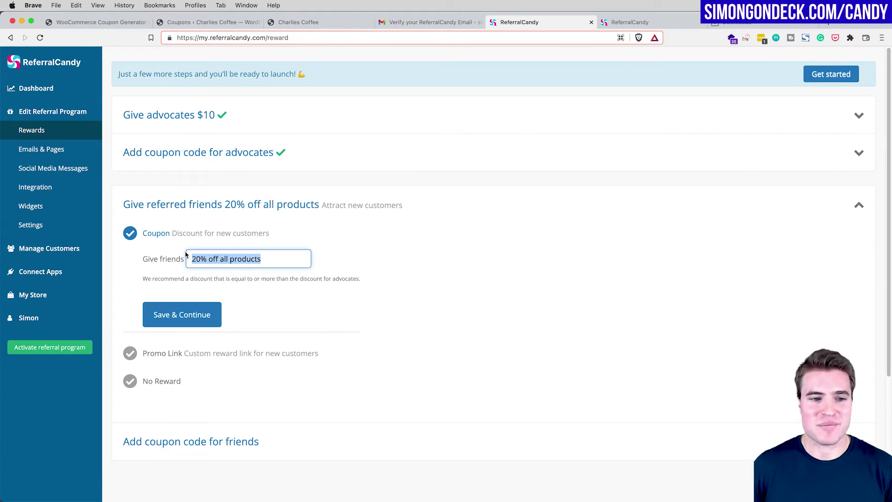
pyautogui.write('$10')
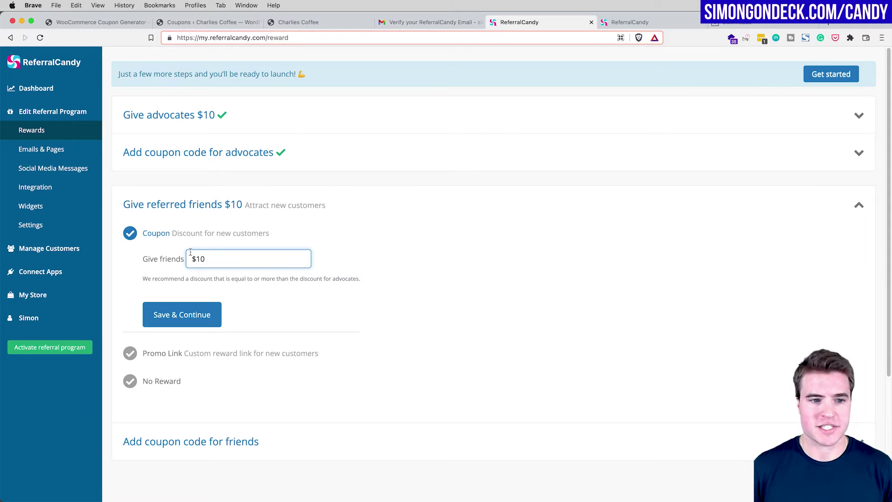
pyautogui.click(203, 317)
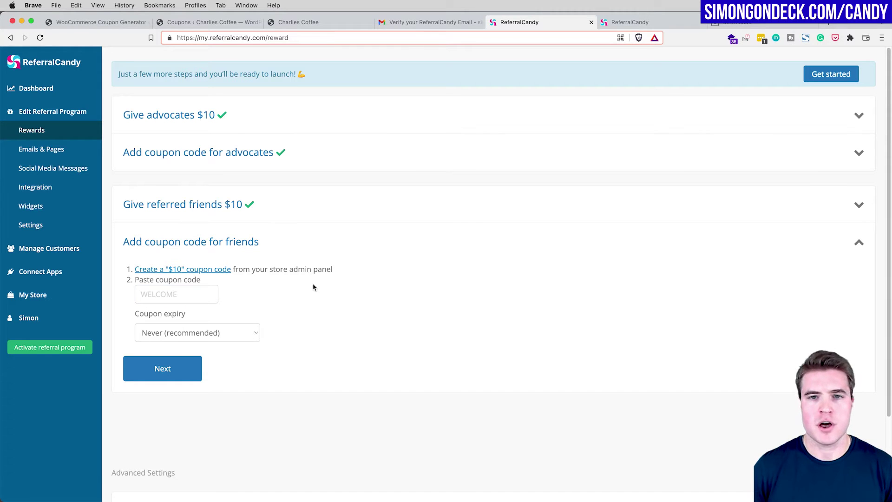
# Step: Create a new WooCommerce coupon with code welcome10 and an amount of 10
pyautogui.press('super+2')
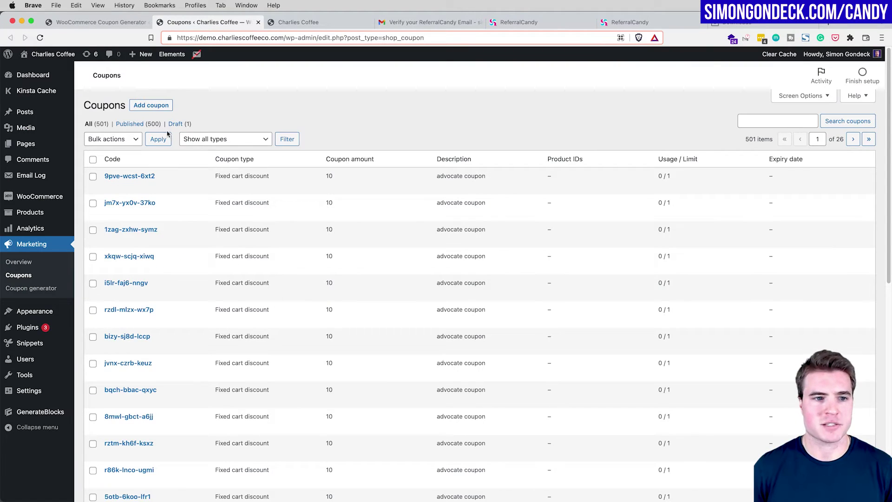
pyautogui.click(161, 105)
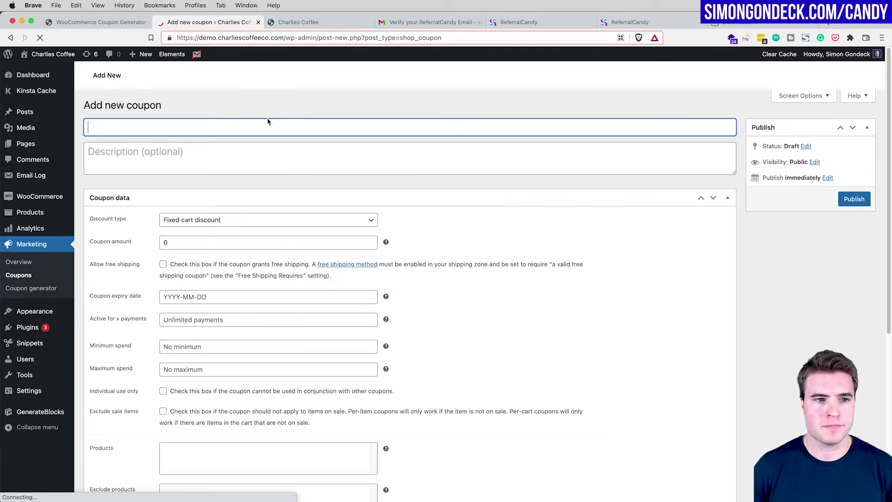
pyautogui.write('welcome ')
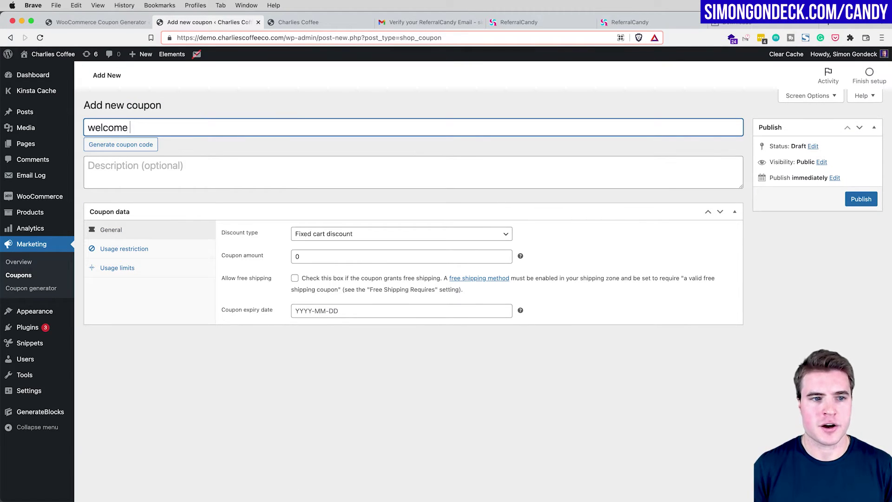
pyautogui.write('0')
pyautogui.click(323, 256)
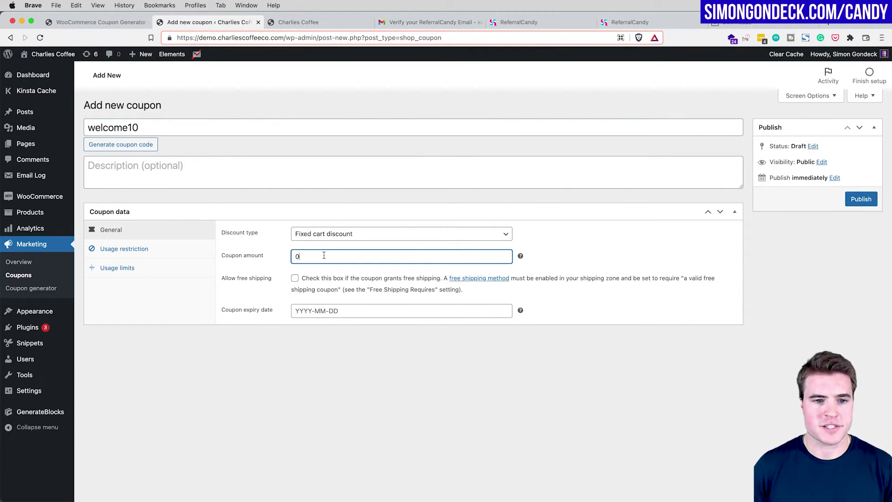
pyautogui.doubleClick(323, 256)
pyautogui.write('10')
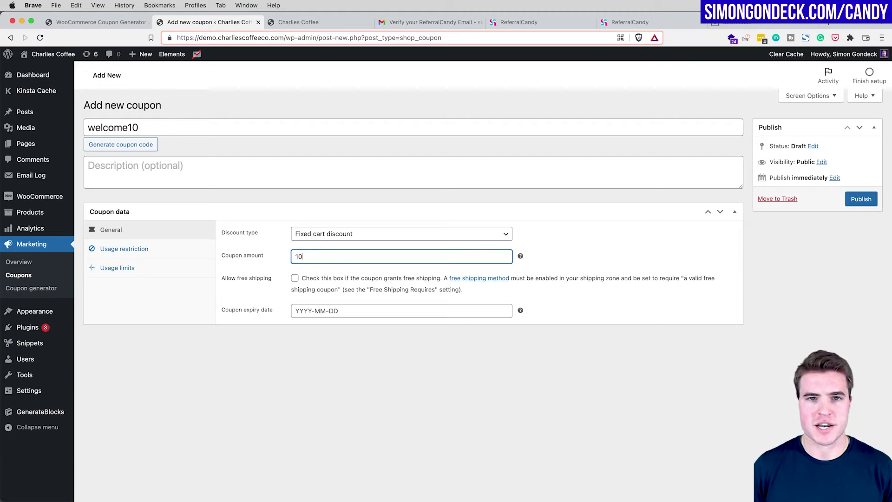
# Step: Limit the welcome10 coupon to 1 use per user and publish it
pyautogui.click(190, 255)
pyautogui.click(173, 273)
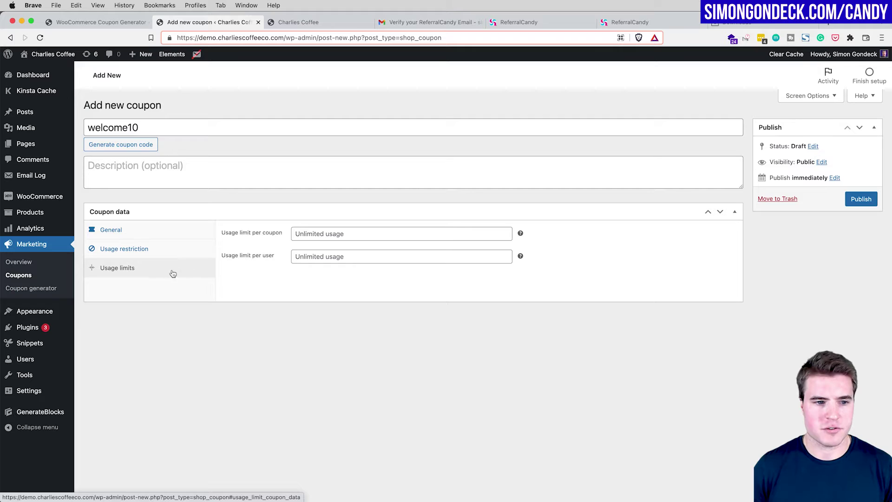
pyautogui.click(321, 257)
pyautogui.write('1')
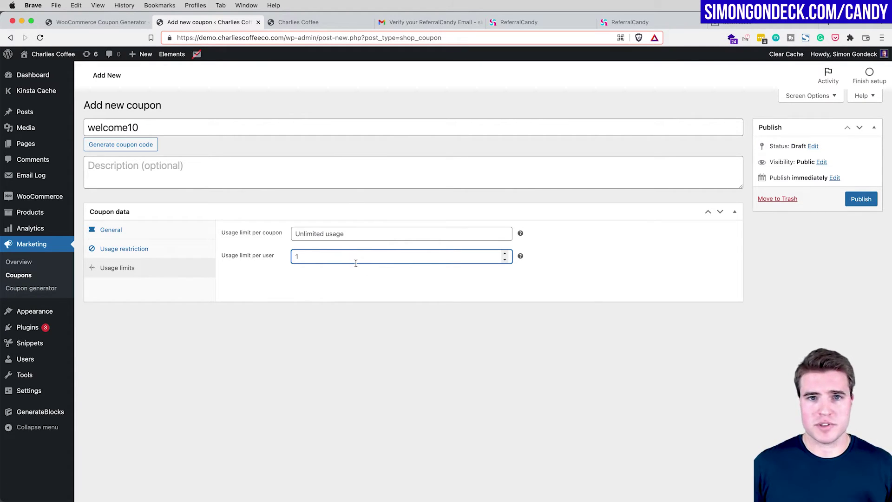
pyautogui.click(861, 198)
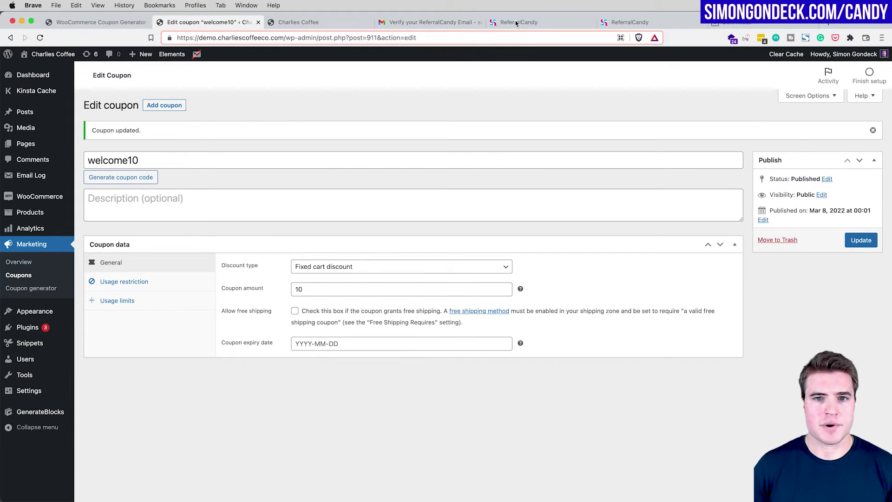
# Step: Enter welcome10 as the friends' coupon with Never expiry, save, and activate the referral program
pyautogui.click(516, 23)
pyautogui.click(171, 289)
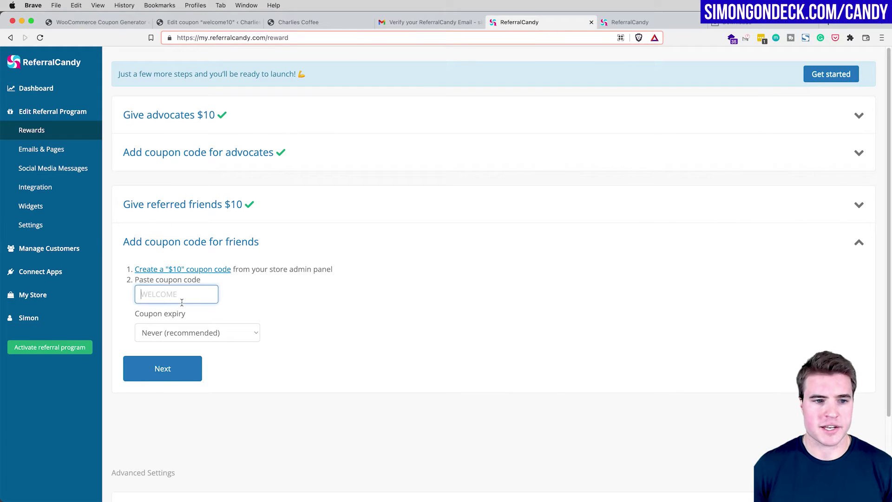
pyautogui.write('welcome10')
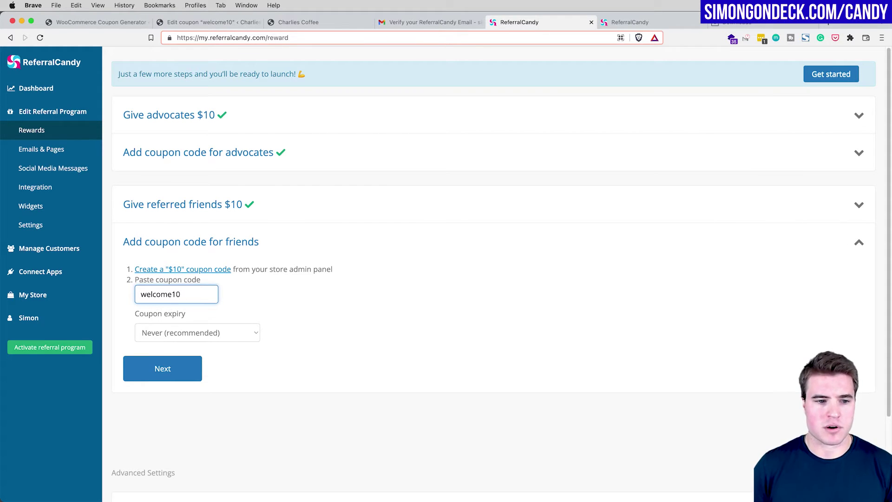
pyautogui.click(177, 332)
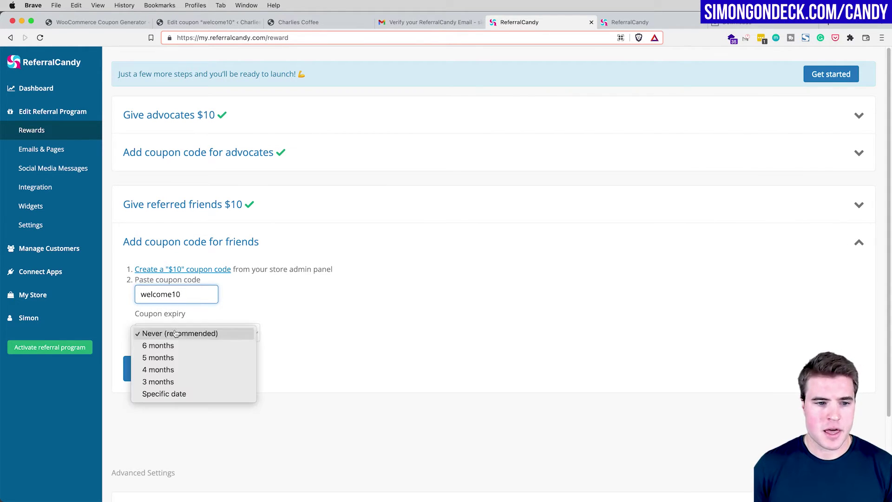
pyautogui.click(218, 317)
pyautogui.click(182, 370)
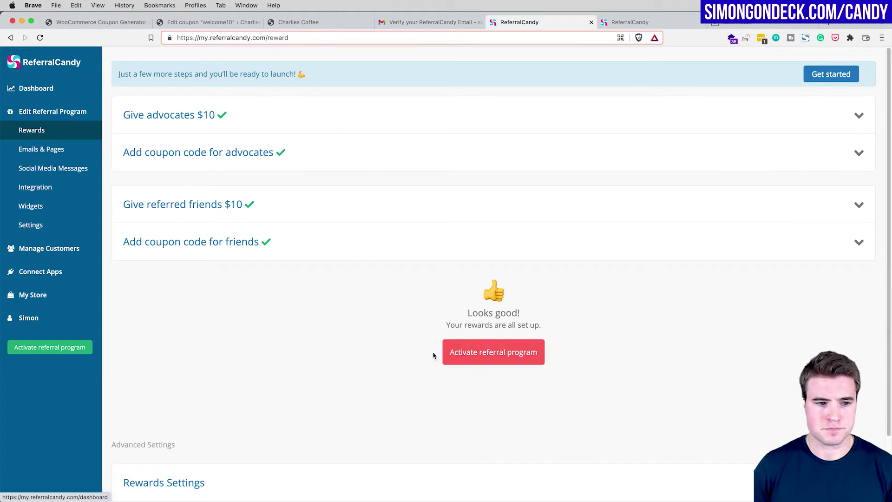
pyautogui.click(463, 357)
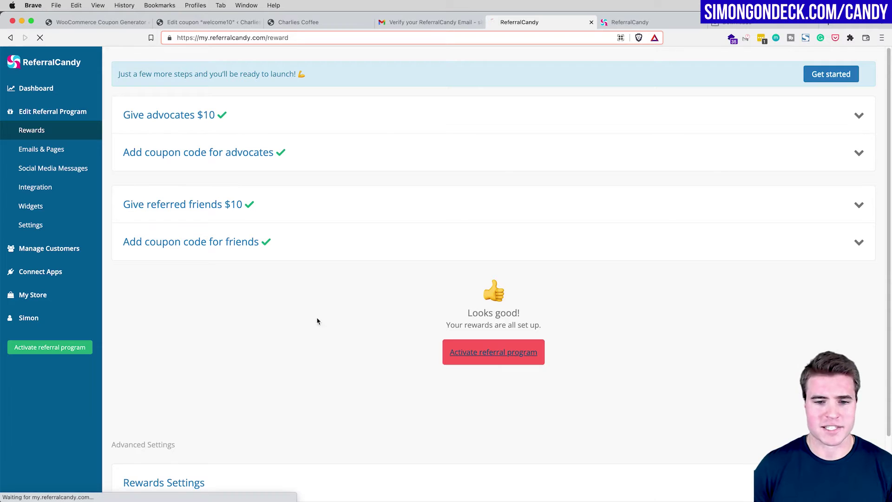
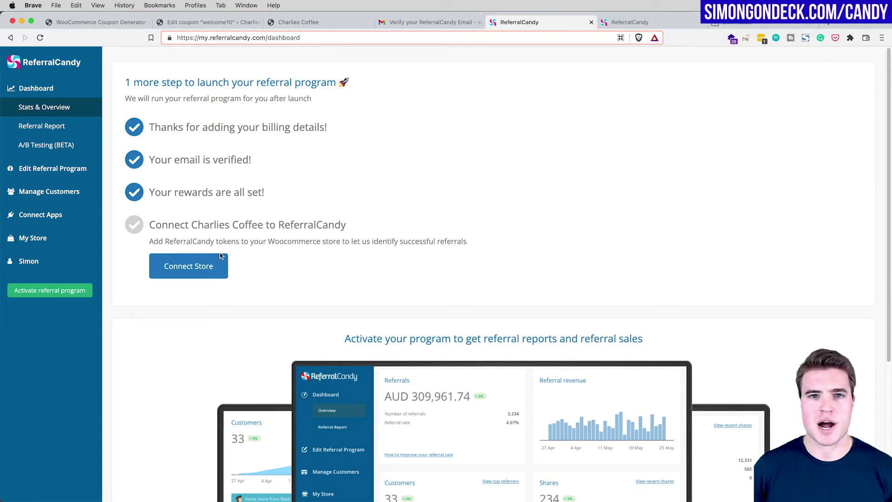
# Step: Copy the plugin name 'ReferralCandy for WooCommerce' from Connect Store, then return to WordPress
pyautogui.click(207, 266)
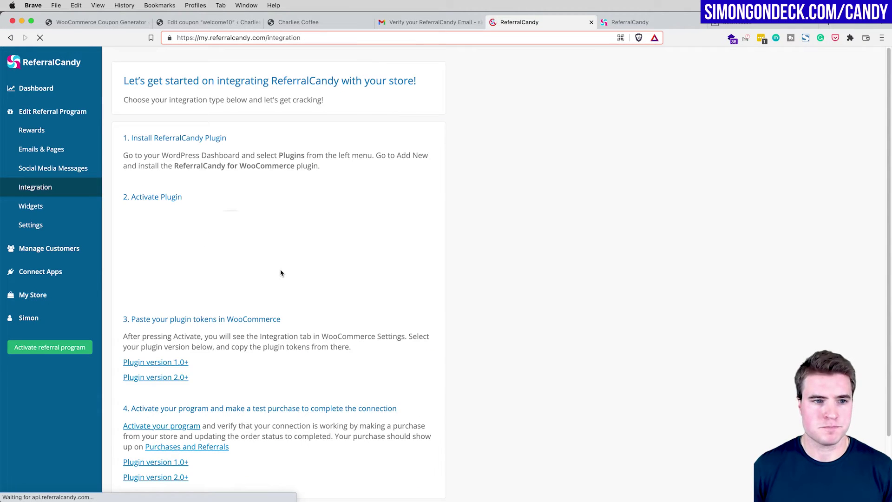
pyautogui.moveTo(294, 166); pyautogui.dragTo(176, 162)
pyautogui.press('super+c')
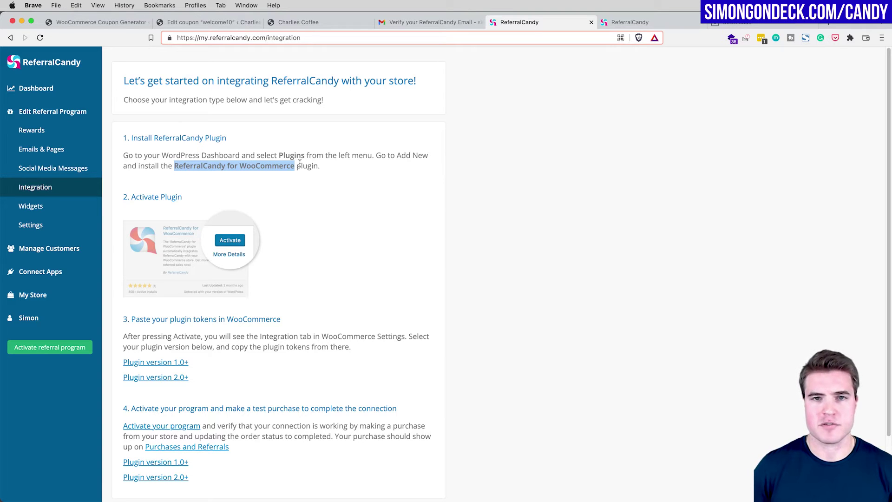
pyautogui.press('super+1')
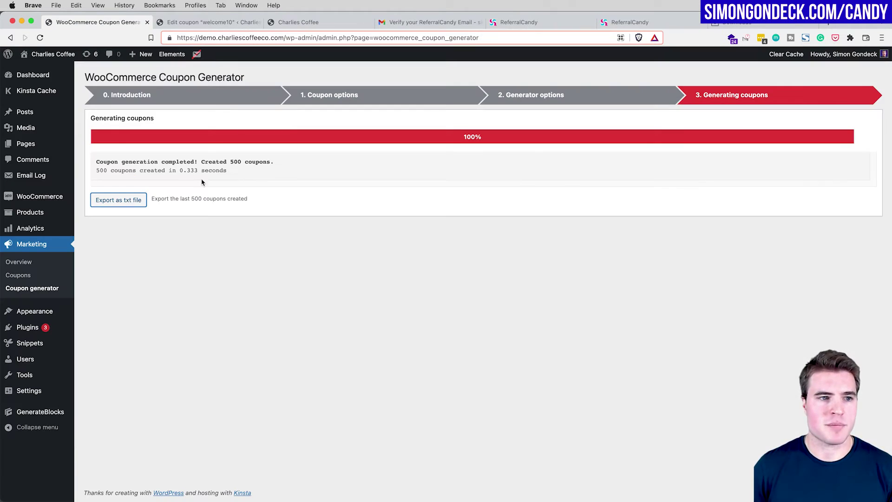
# Step: Find the 'ReferralCandy for WooCommerce' plugin under Add New Plugins, then install and activate it
pyautogui.click(97, 342)
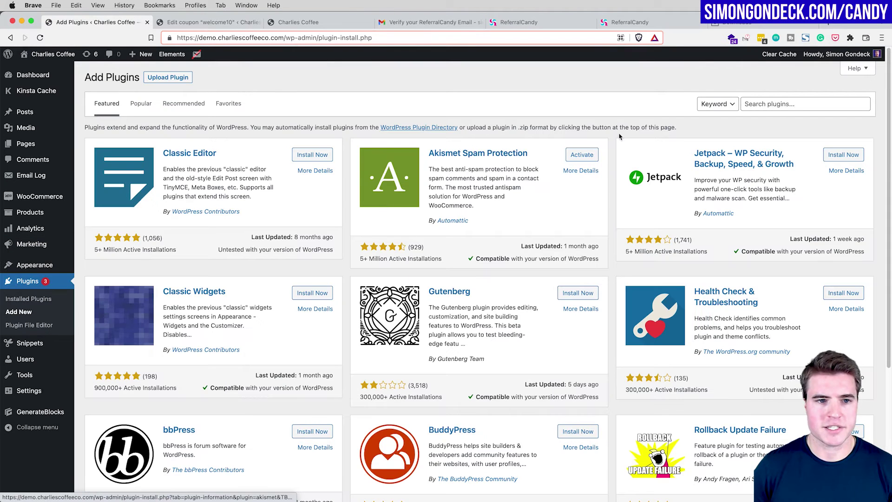
pyautogui.click(767, 104)
pyautogui.press('super+v')
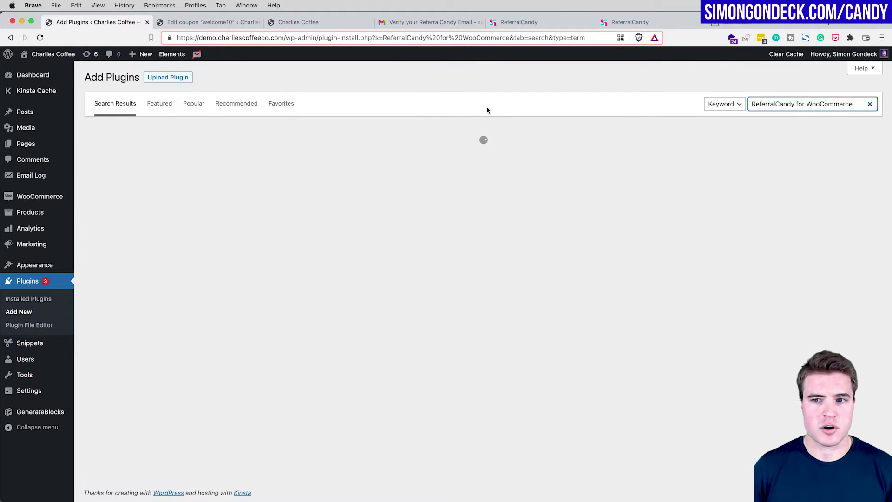
pyautogui.click(323, 155)
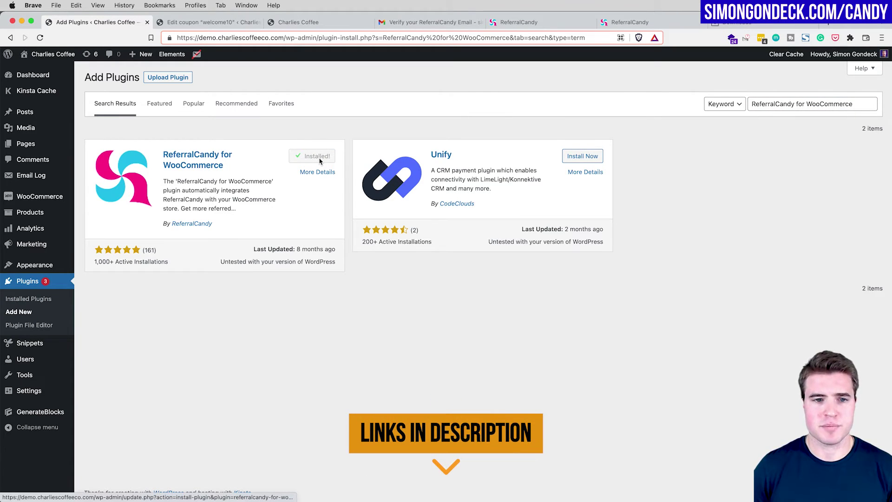
pyautogui.click(319, 160)
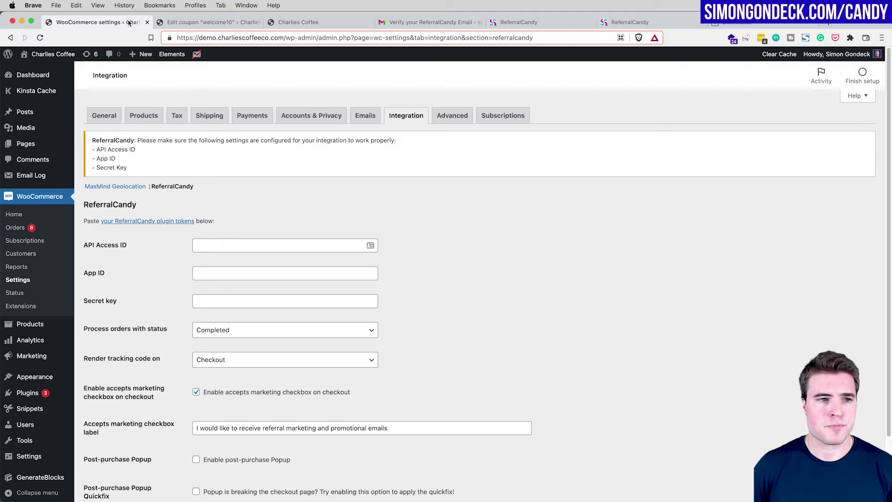
# Step: Tile the WordPress settings and ReferralCandy windows side by side and reveal the plugin 2.0+ tokens
pyautogui.press('super+grave')
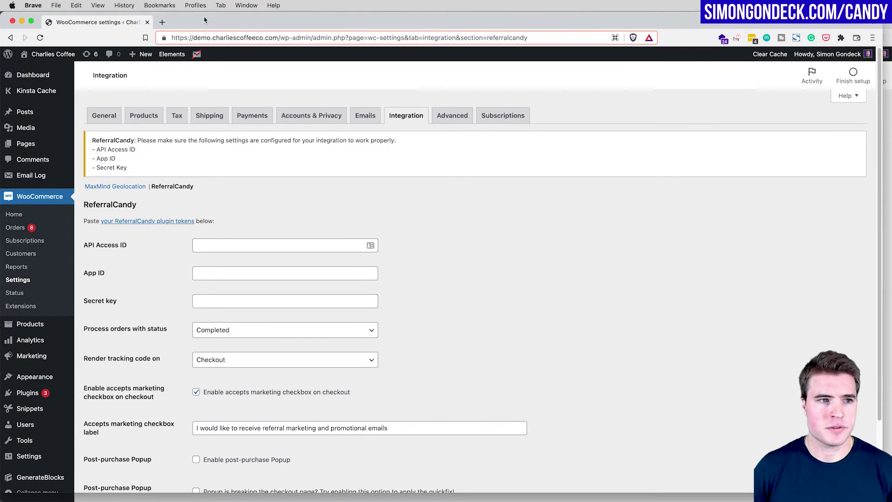
pyautogui.moveTo(882, 6); pyautogui.dragTo(535, 3)
pyautogui.click(539, 66)
pyautogui.click(409, 22)
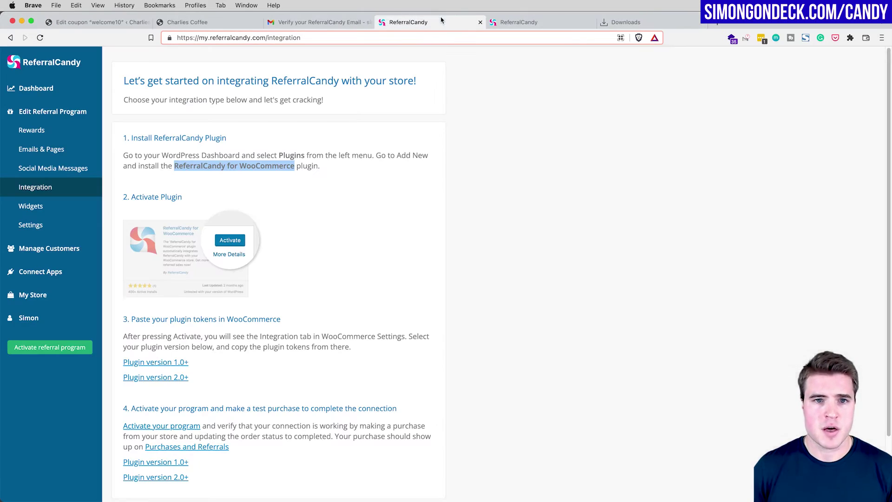
pyautogui.moveTo(5, 15); pyautogui.dragTo(410, 21)
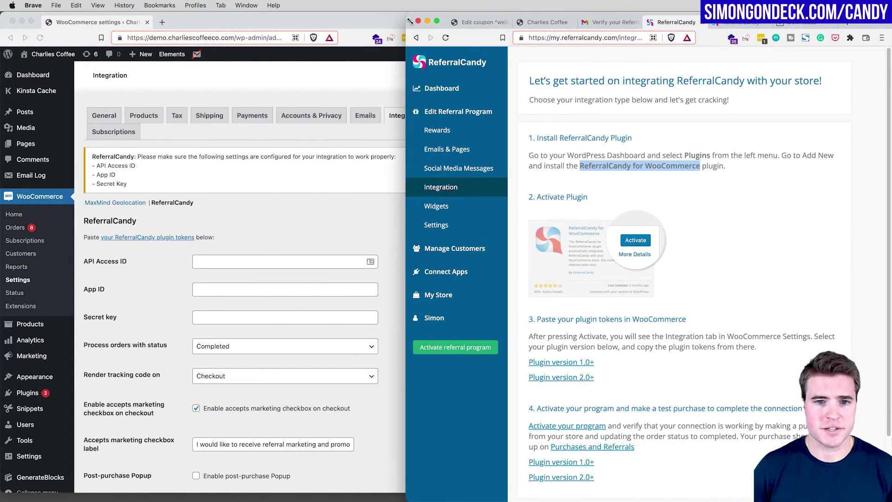
pyautogui.scroll(-1, 548, 335)
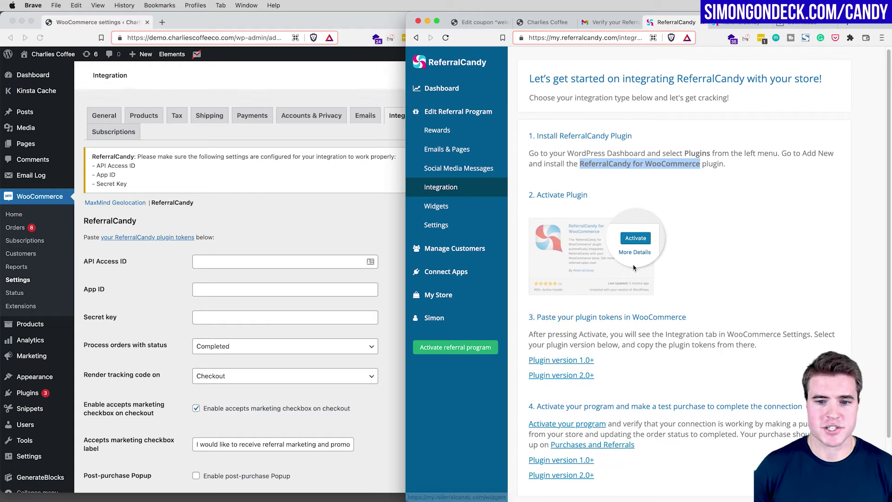
pyautogui.click(551, 368)
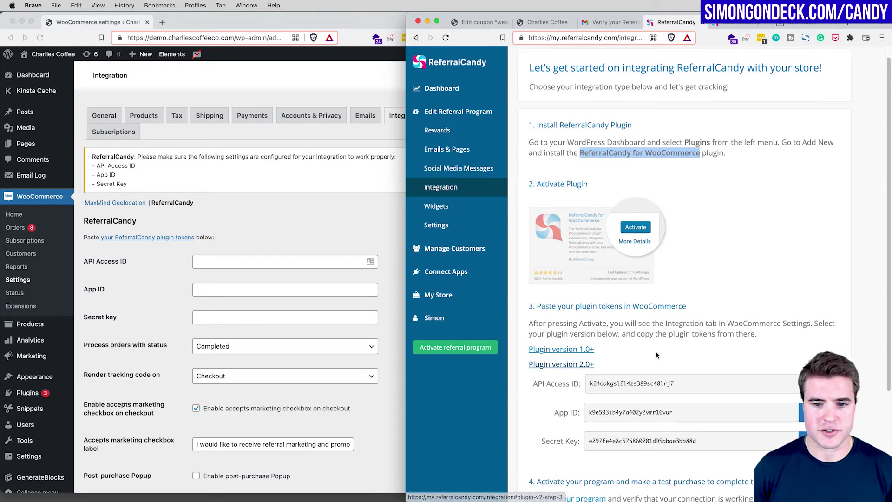
# Step: Paste the API Access ID, App ID and Secret Key tokens into the matching WooCommerce fields
pyautogui.click(817, 340)
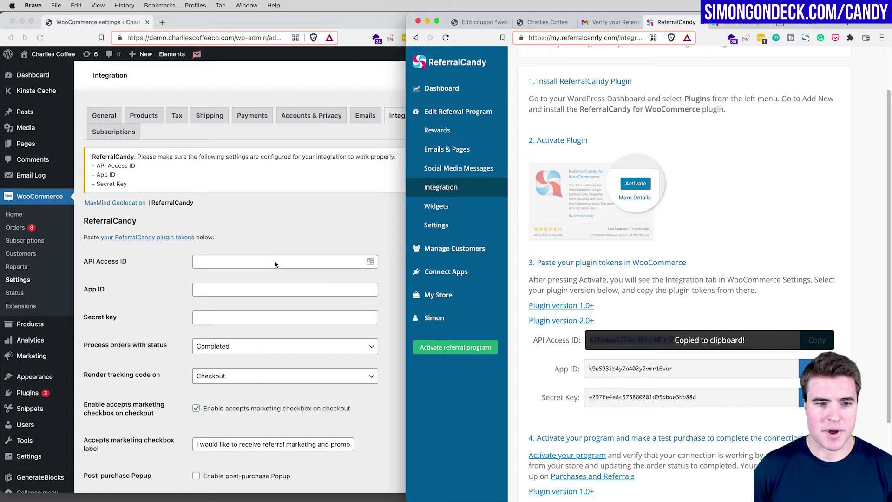
pyautogui.click(275, 265)
pyautogui.press('super+v')
pyautogui.click(743, 358)
pyautogui.click(748, 360)
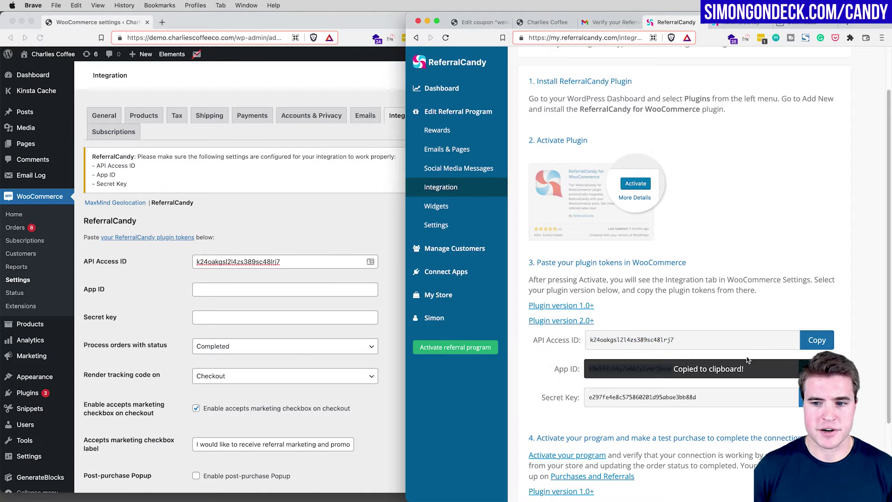
pyautogui.click(321, 281)
pyautogui.click(329, 289)
pyautogui.press('super+v')
pyautogui.click(817, 397)
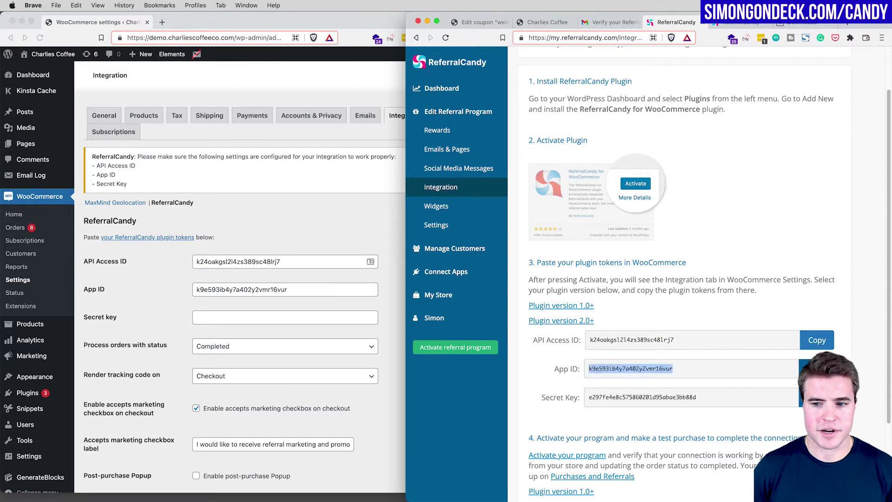
pyautogui.click(290, 317)
pyautogui.press('super+v')
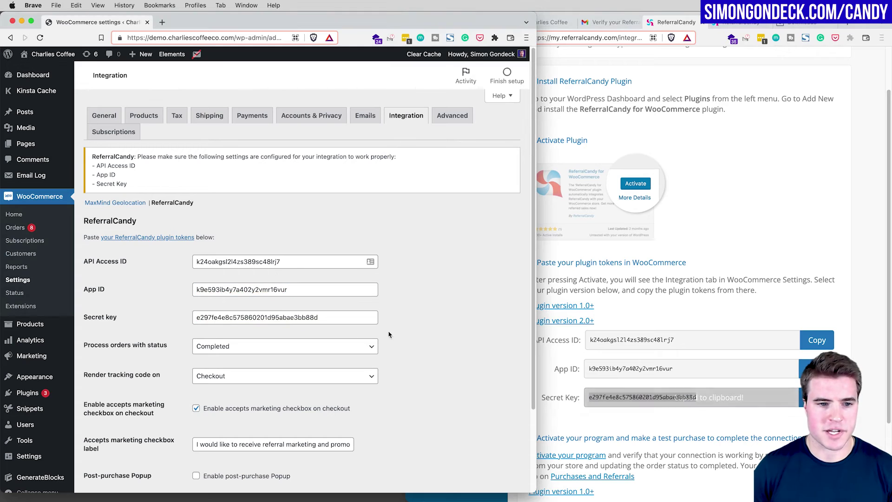
# Step: Set 'Process orders with status' to Processing
pyautogui.scroll(-3, 354, 332)
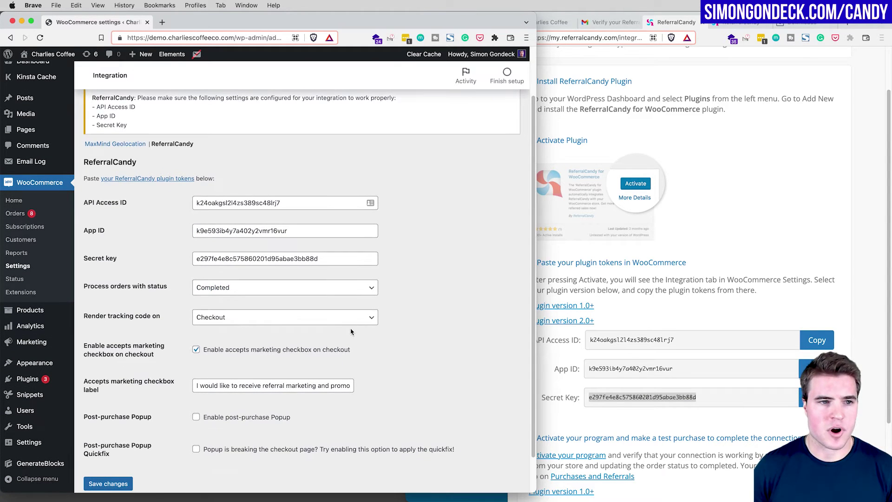
pyautogui.click(240, 294)
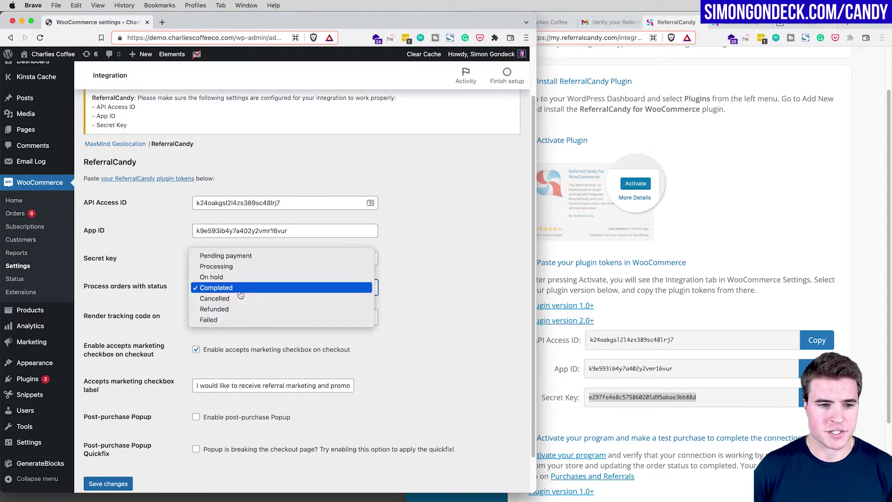
pyautogui.click(241, 266)
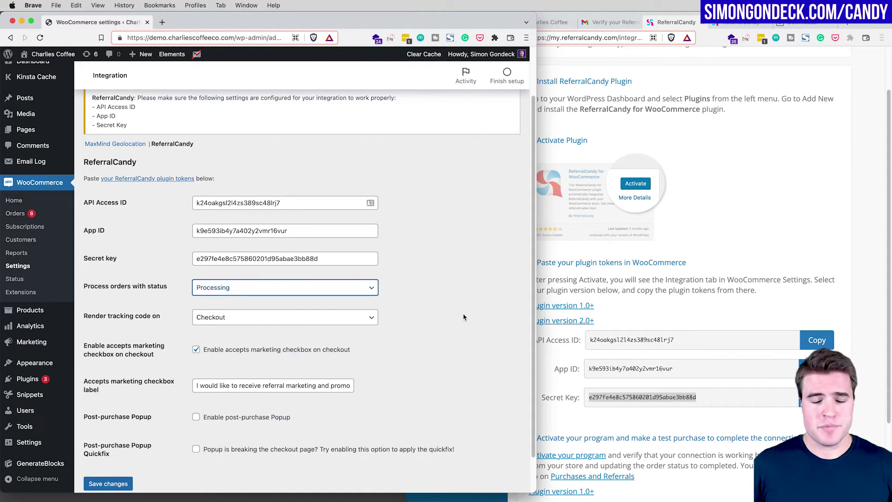
# Step: Keep the tracking code rendered on Checkout and uncheck the accepts-marketing checkbox
pyautogui.click(462, 315)
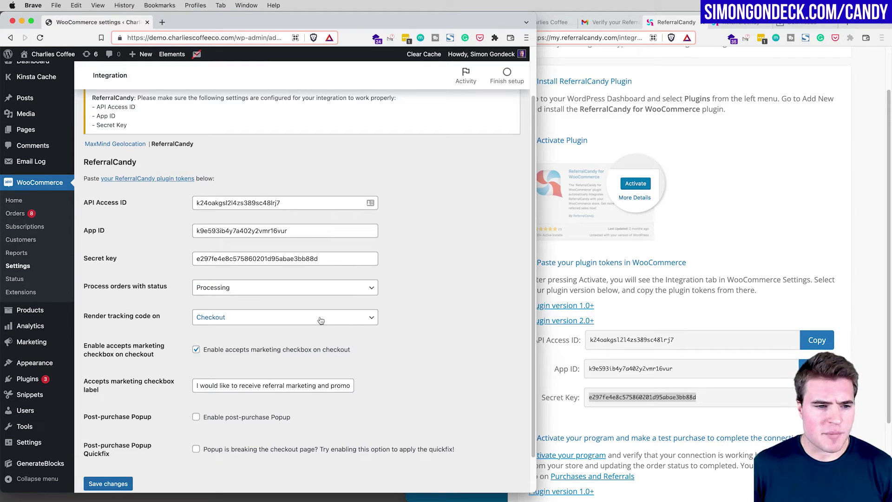
pyautogui.click(281, 319)
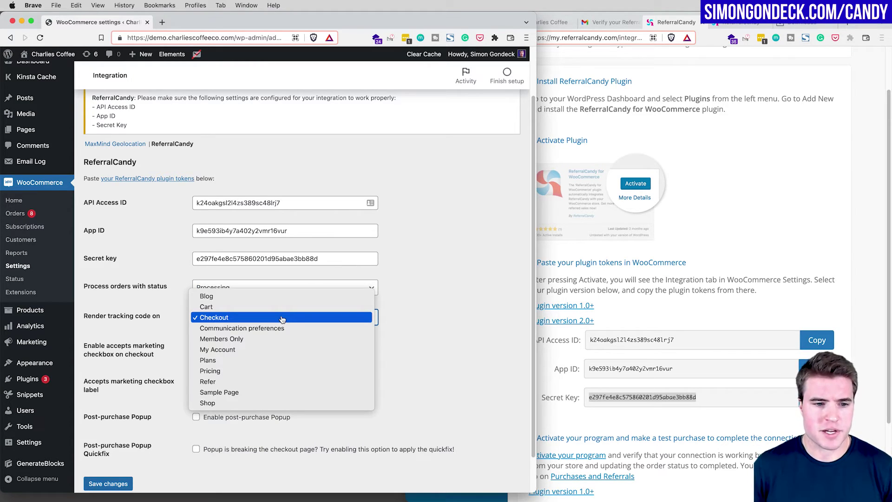
pyautogui.click(282, 319)
pyautogui.click(411, 315)
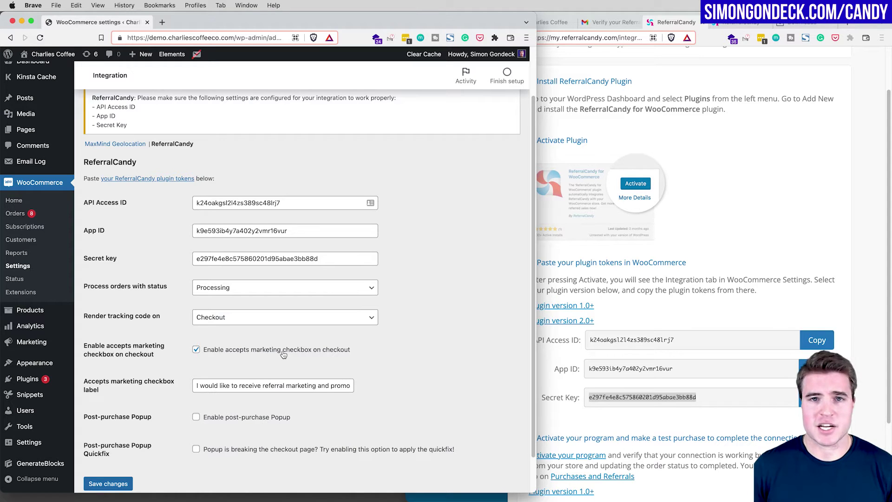
pyautogui.click(279, 354)
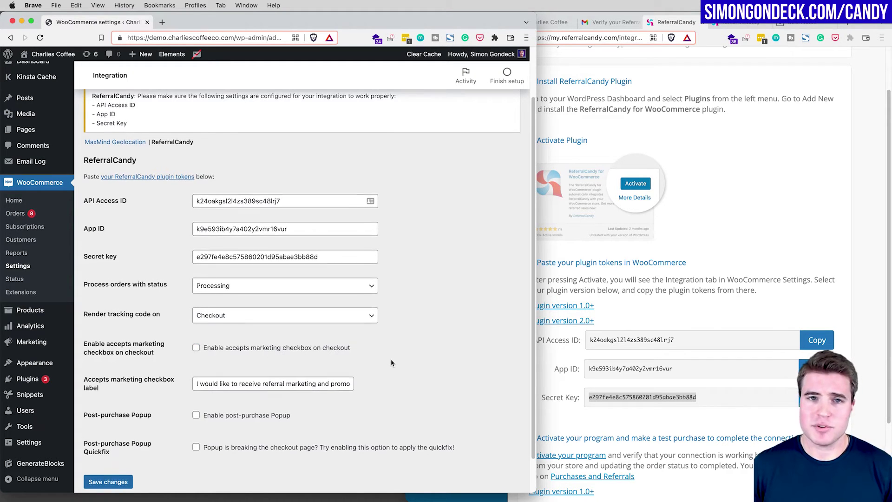
pyautogui.scroll(-2, 391, 363)
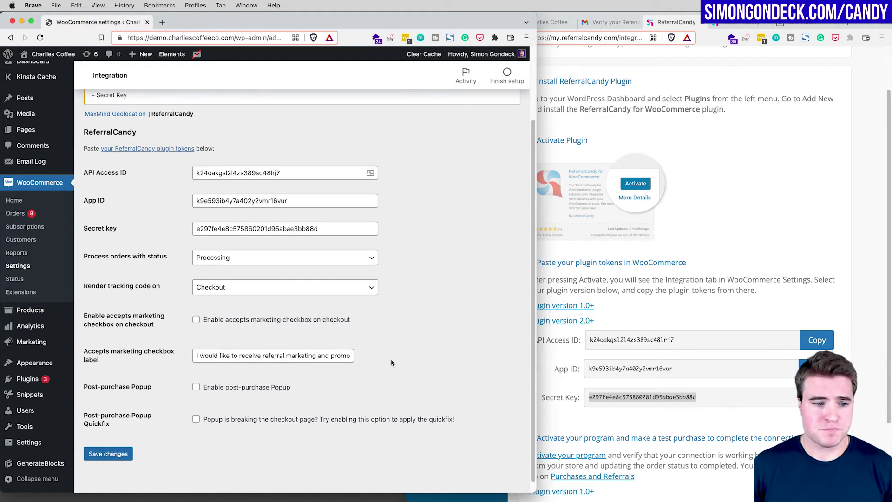
# Step: Enable the post-purchase popup, copy its invite link, and save the ReferralCandy integration settings
pyautogui.click(225, 391)
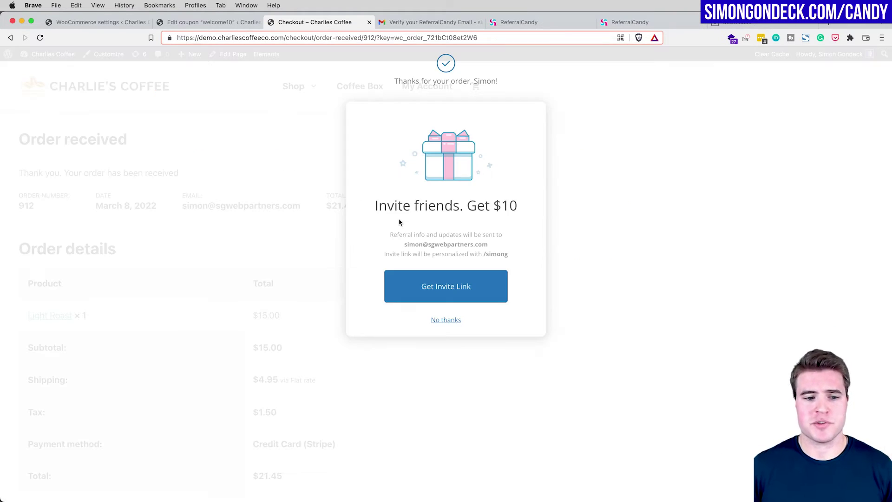
pyautogui.click(421, 288)
pyautogui.click(408, 250)
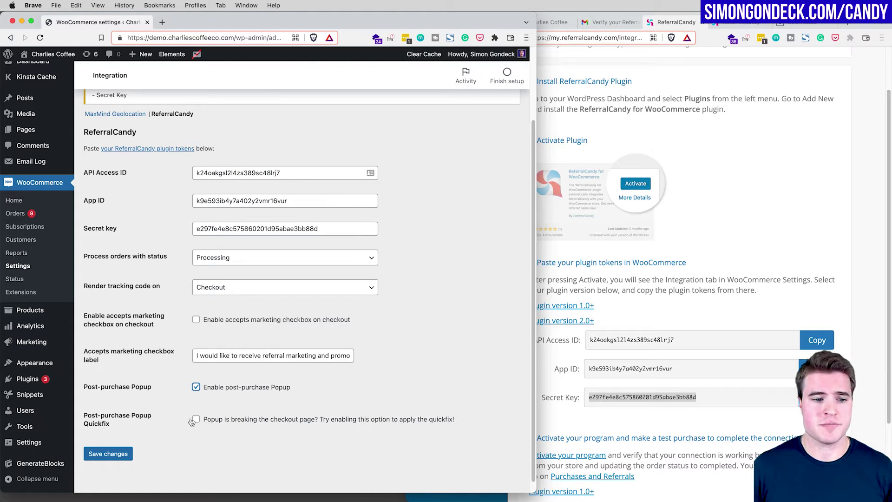
pyautogui.click(118, 454)
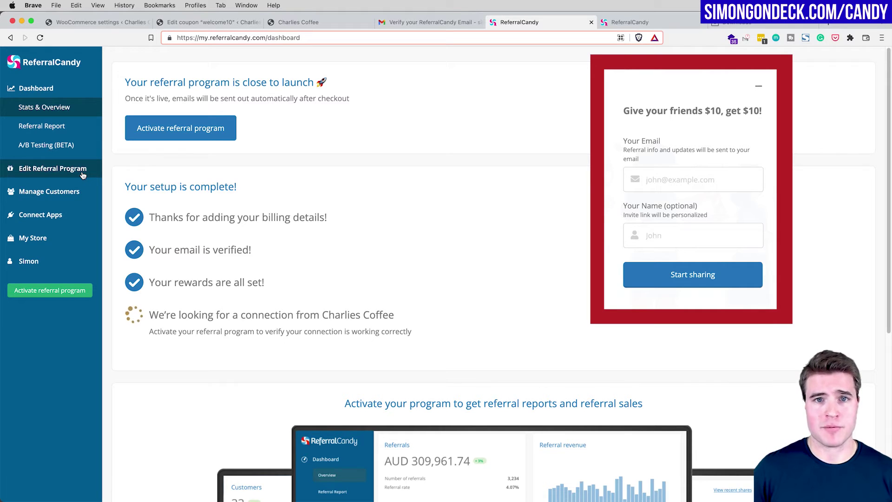
# Step: Copy the Referral Widget code snippet from the Widgets page and return to WordPress
pyautogui.click(83, 170)
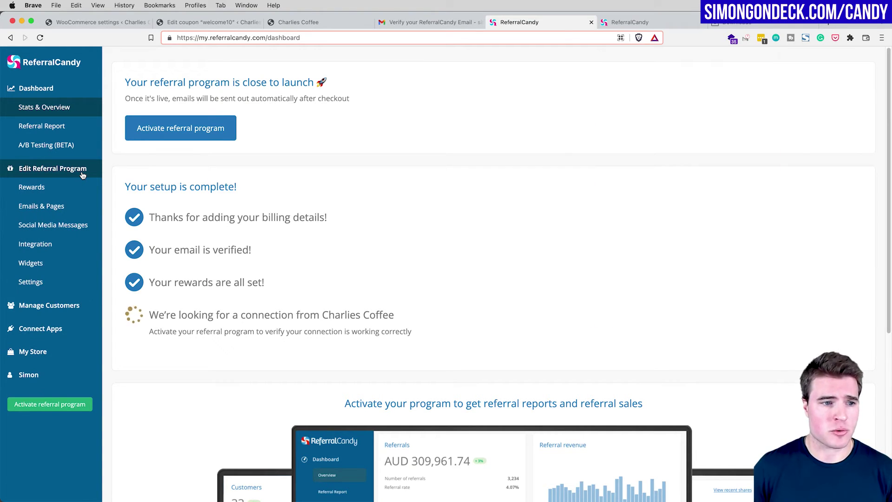
pyautogui.click(83, 263)
pyautogui.scroll(-3, 438, 302)
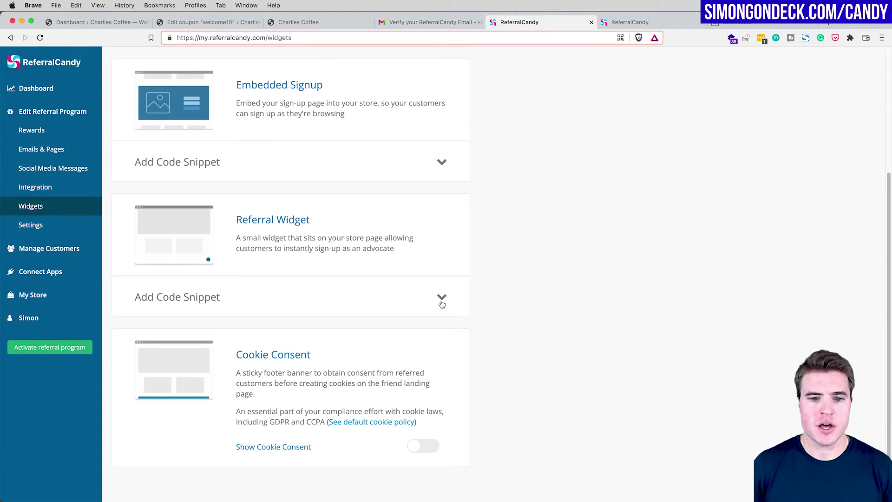
pyautogui.click(438, 302)
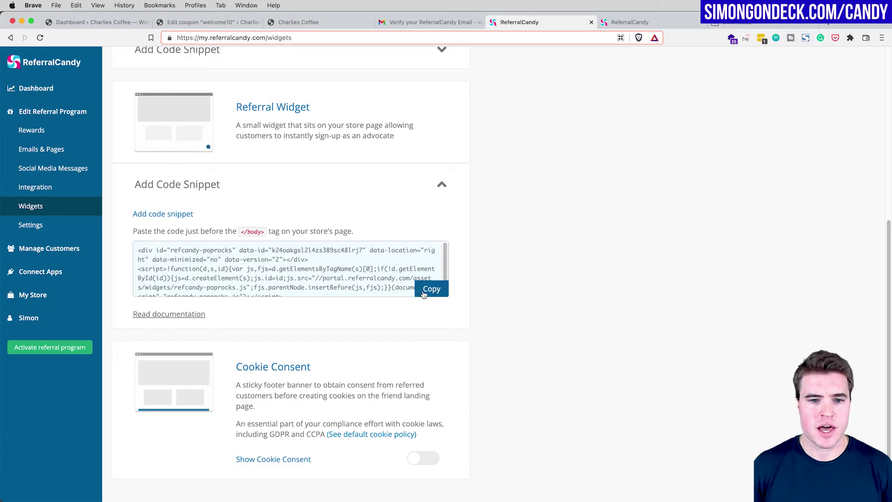
pyautogui.click(425, 291)
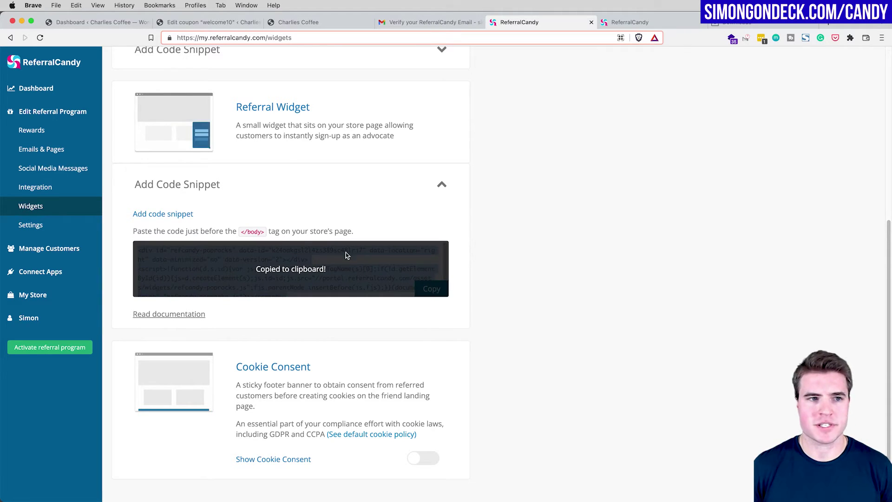
pyautogui.press('super+1')
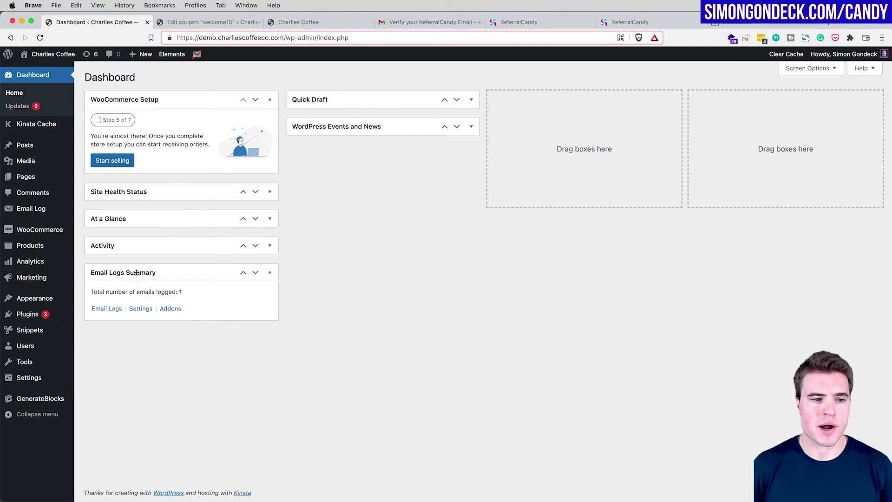
# Step: Create a new snippet titled 'referral candy right corner widget'
pyautogui.moveTo(64, 319)
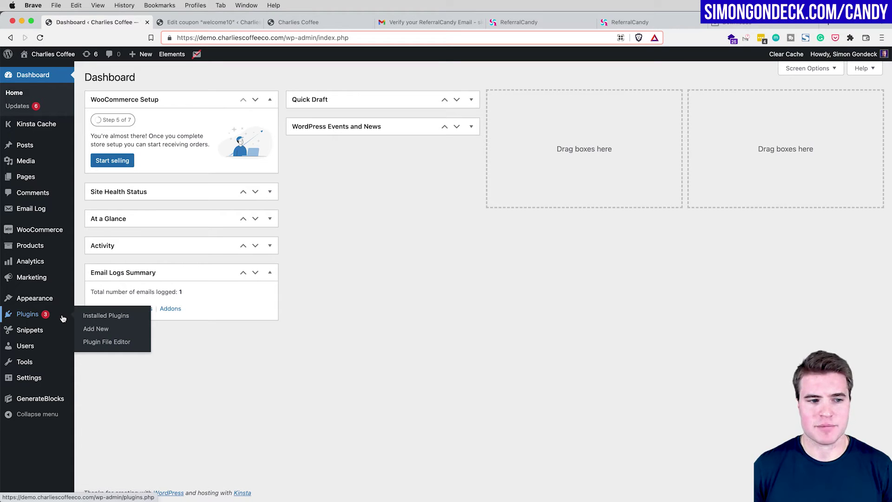
pyautogui.click(63, 318)
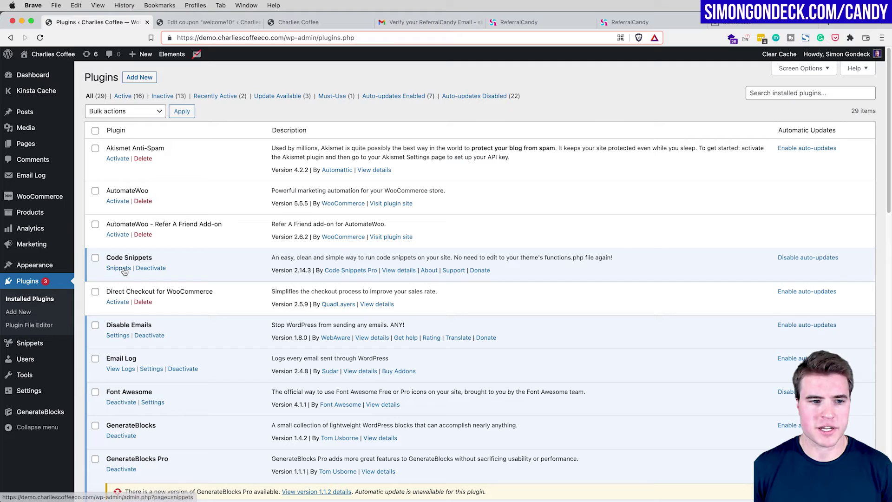
pyautogui.moveTo(74, 343)
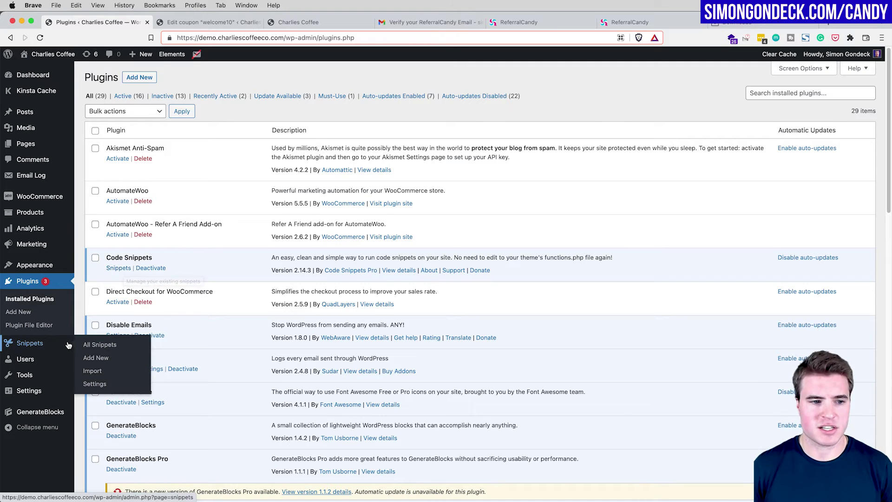
pyautogui.click(103, 359)
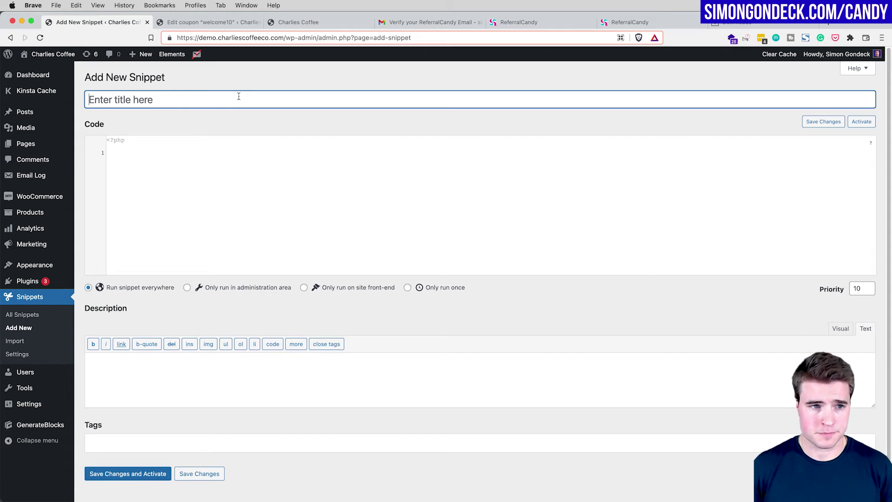
pyautogui.write('referral cand')
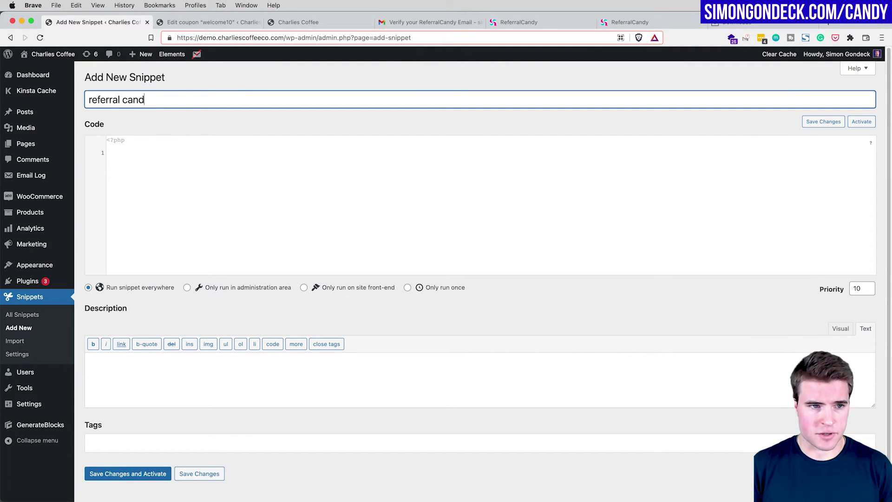
pyautogui.write('y right ')
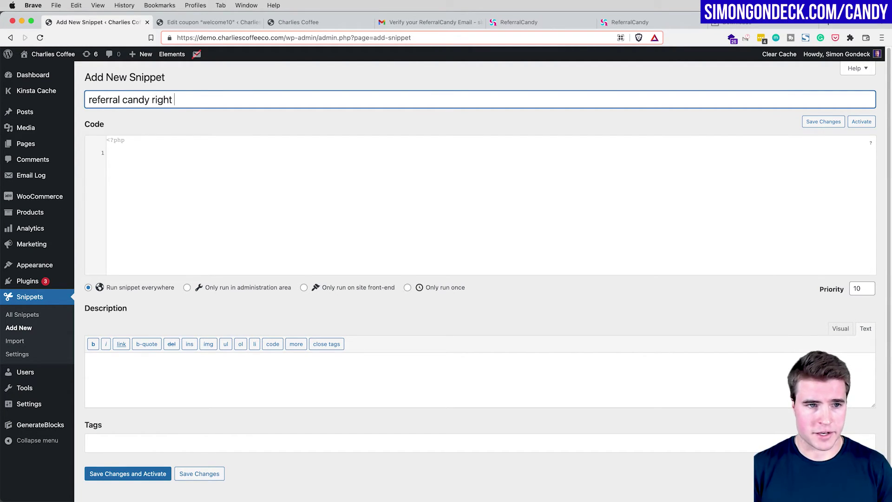
pyautogui.write('corner widget')
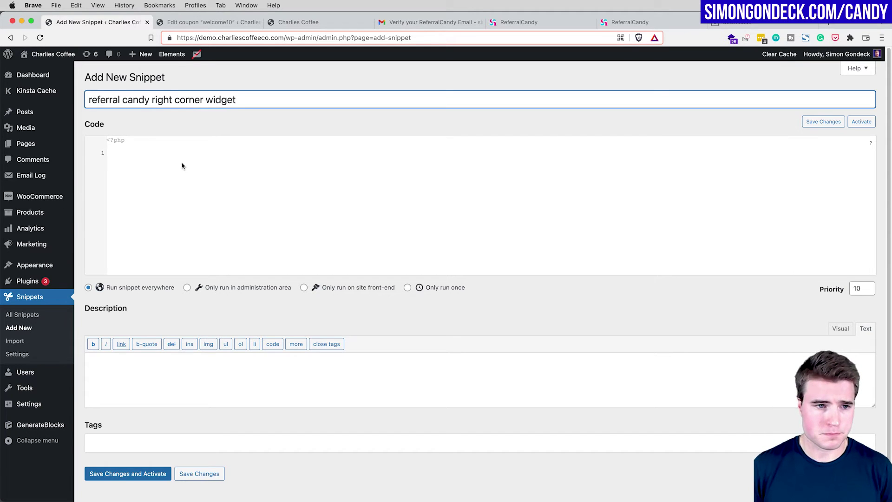
# Step: Paste the wp_footer function skeleton and move the ReferralCandy embed code inside it
pyautogui.click(181, 166)
pyautogui.press('super+v')
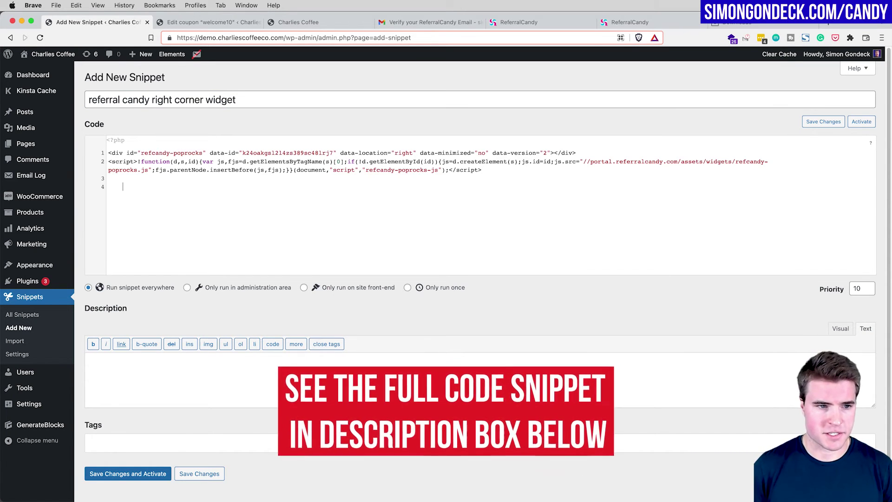
pyautogui.press('shift+super+v')
pyautogui.press('Right')
pyautogui.press('Return')
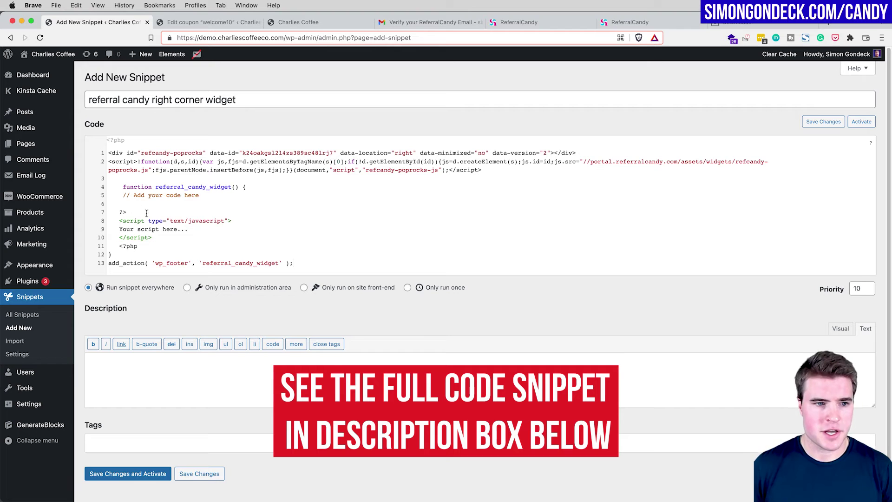
pyautogui.click(122, 187)
pyautogui.press('BackSpace')
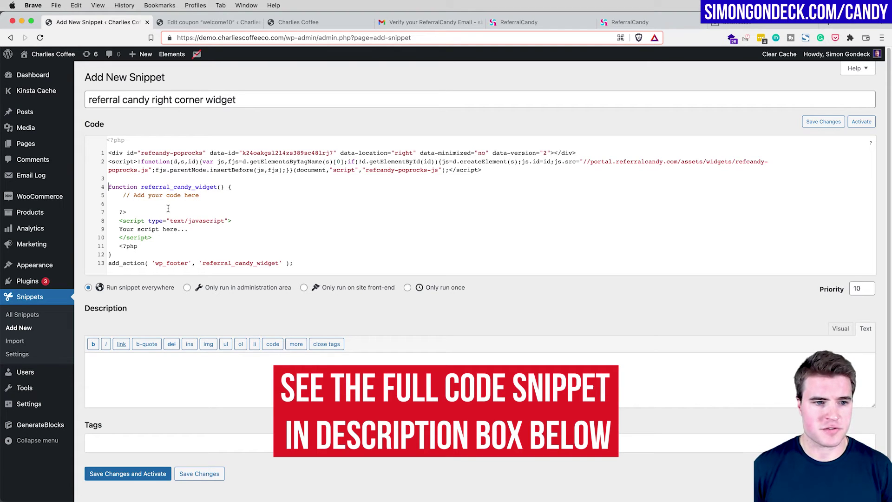
pyautogui.moveTo(483, 170); pyautogui.dragTo(99, 158)
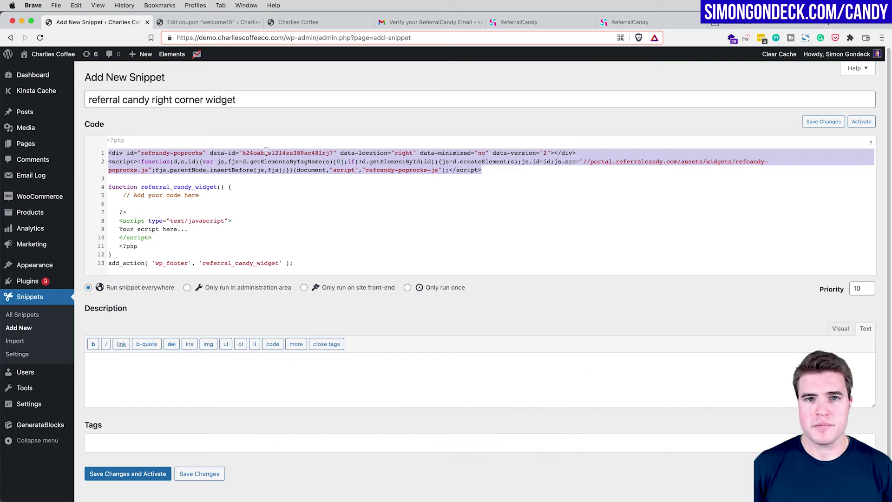
pyautogui.press('BackSpace')
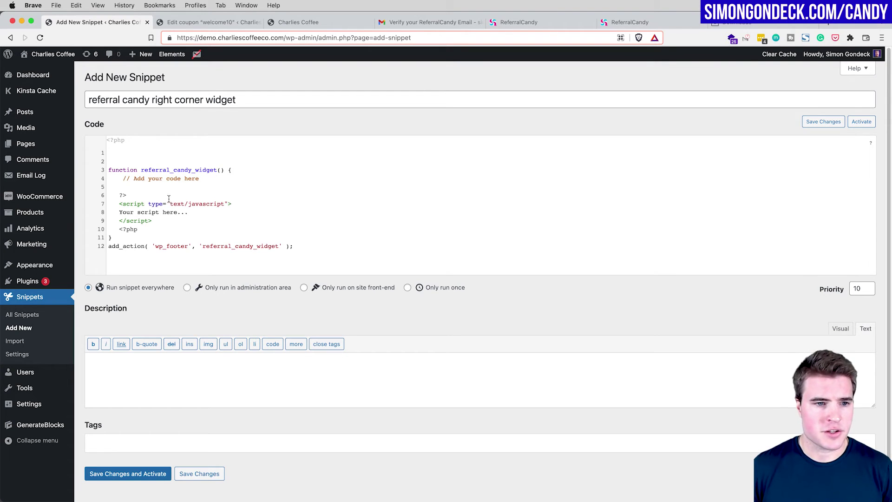
pyautogui.moveTo(152, 221); pyautogui.dragTo(88, 207)
pyautogui.press('super+v')
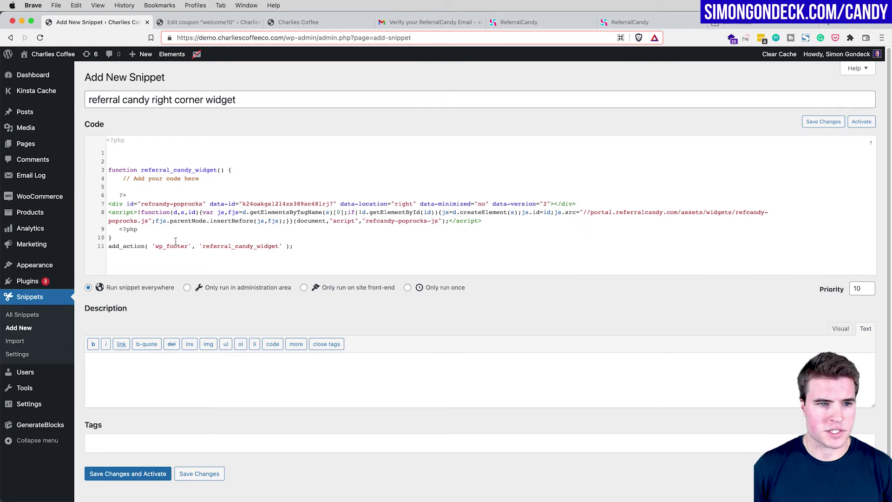
# Step: Save and activate the snippet, activate the referral program, and check the store connection
pyautogui.click(144, 473)
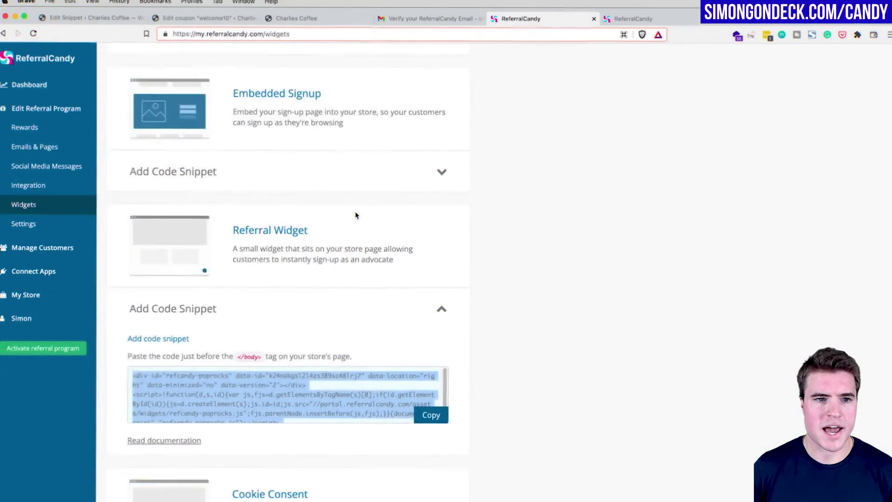
pyautogui.scroll(4, 356, 217)
pyautogui.click(757, 81)
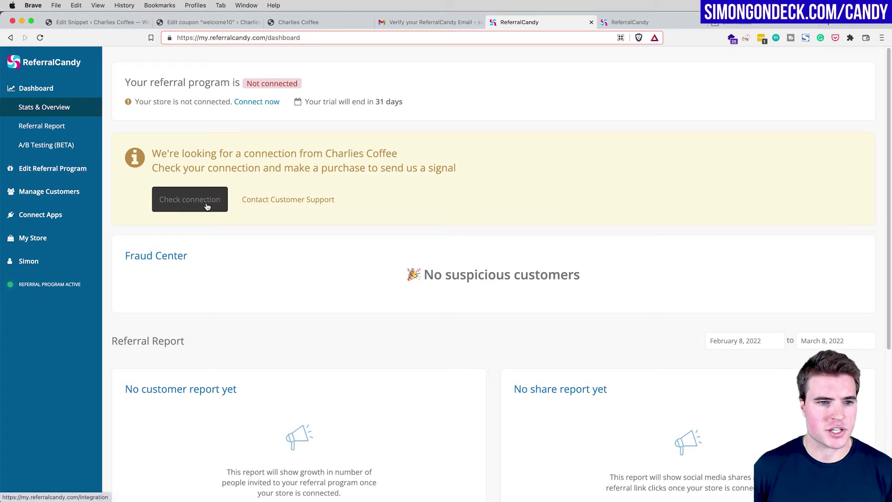
pyautogui.click(207, 206)
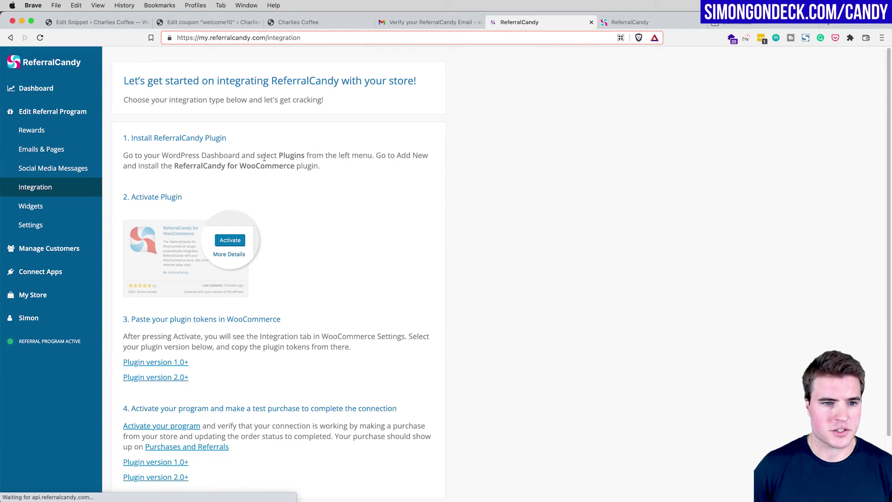
pyautogui.scroll(-3, 189, 295)
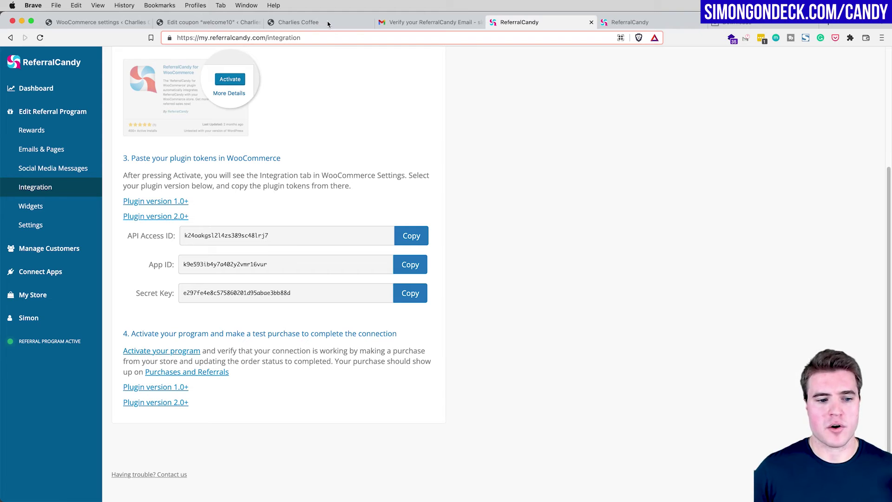
# Step: Place a Light Roast test order and copy the referral invite link from the post-purchase popup
pyautogui.click(328, 23)
pyautogui.click(253, 394)
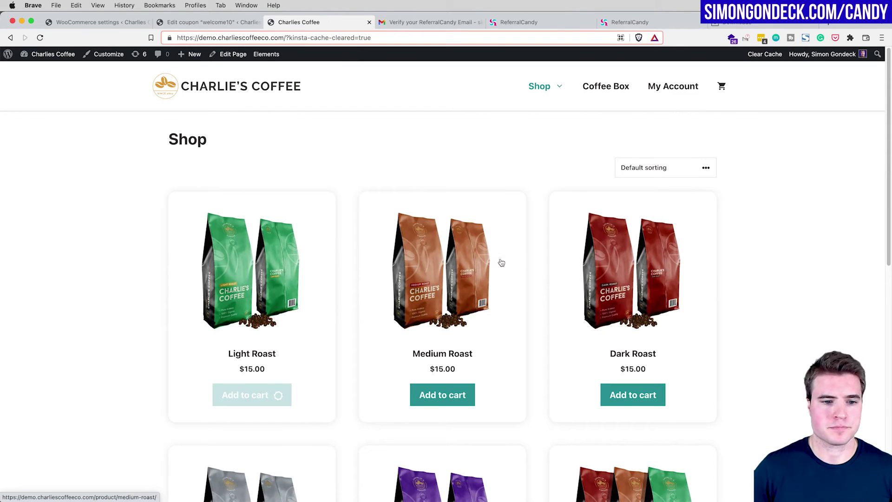
pyautogui.scroll(-5, 457, 252)
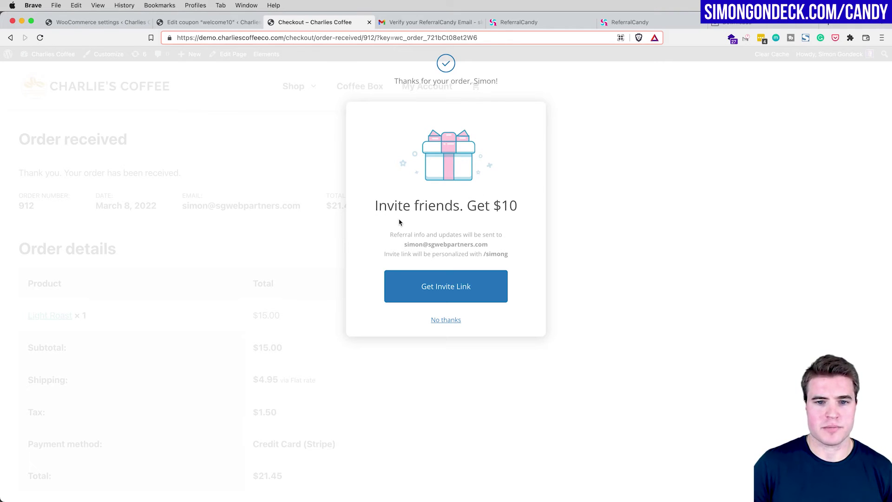
pyautogui.click(420, 285)
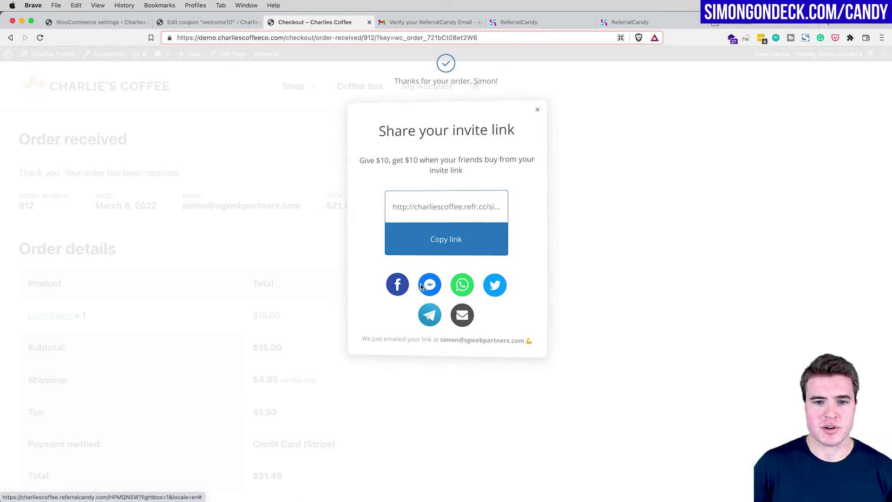
pyautogui.click(437, 238)
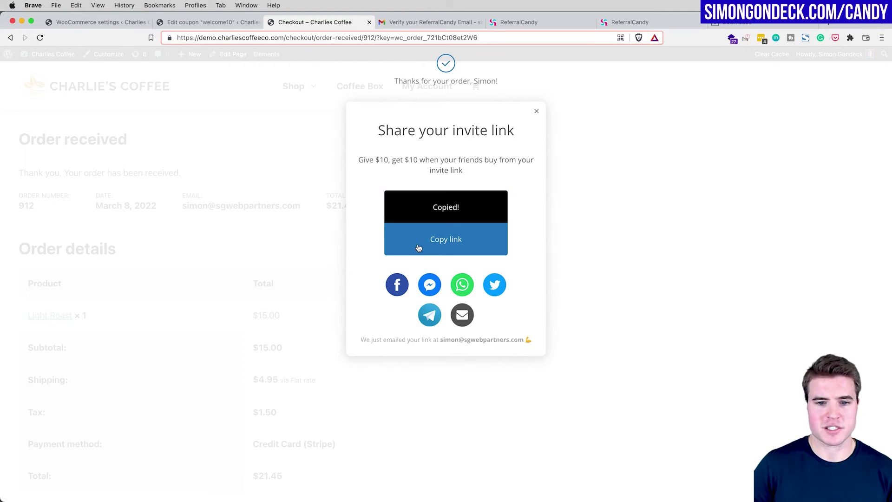
pyautogui.click(537, 113)
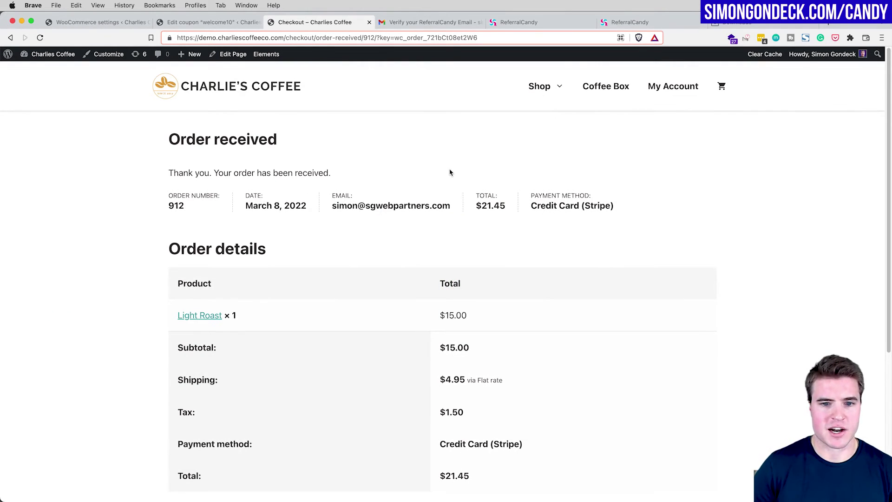
# Step: Open the copied charliescoffee.refr.cc referral invite link in a new private window
pyautogui.click(120, 24)
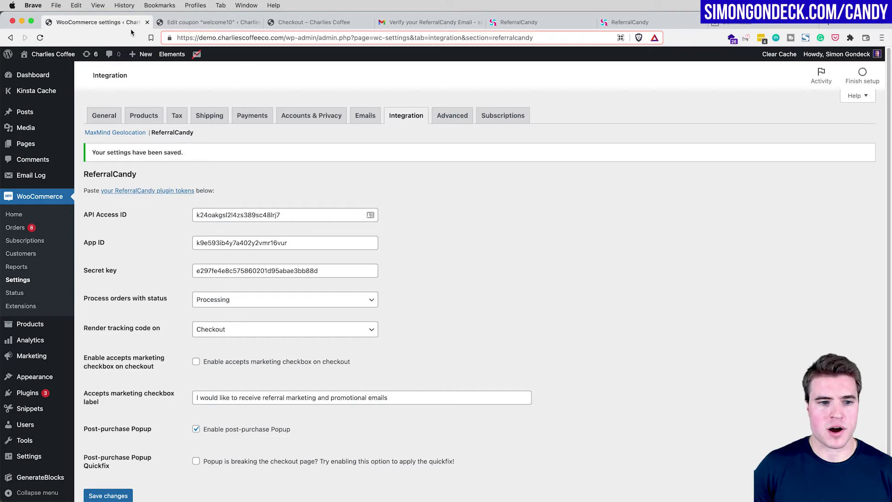
pyautogui.scroll(-2, 244, 322)
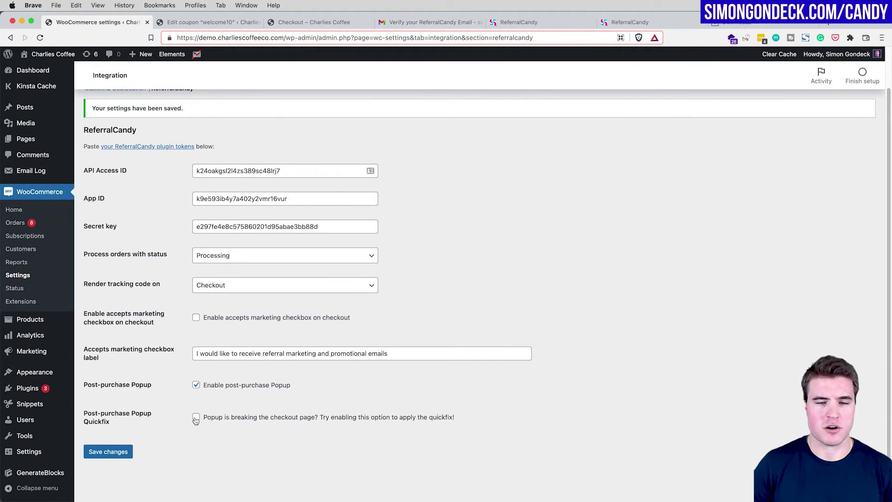
pyautogui.scroll(1, 228, 370)
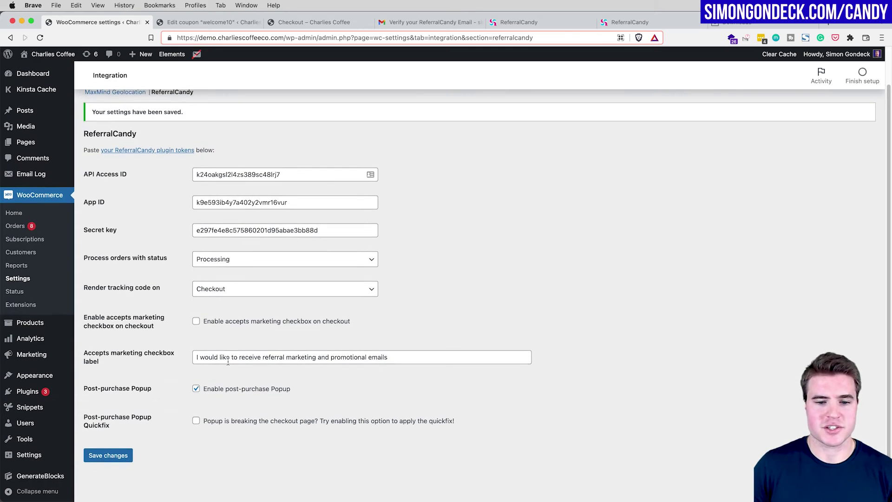
pyautogui.scroll(3, 231, 360)
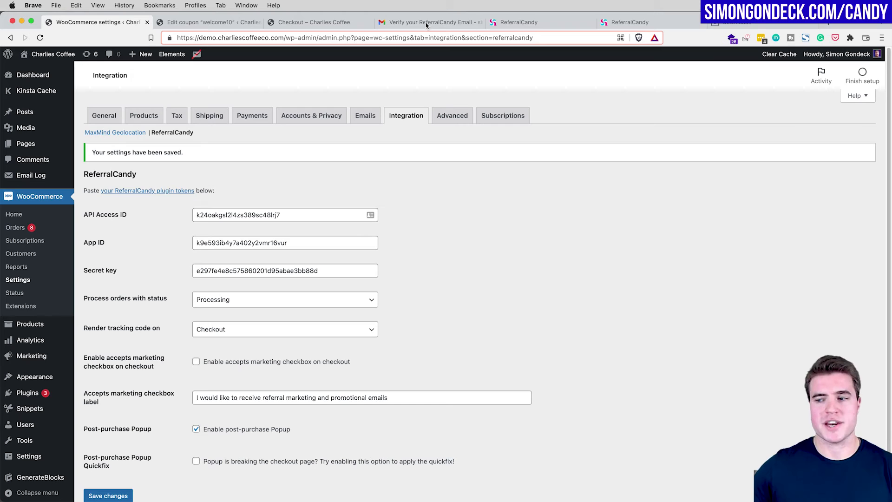
pyautogui.press('super+shift+n')
pyautogui.press('Return')
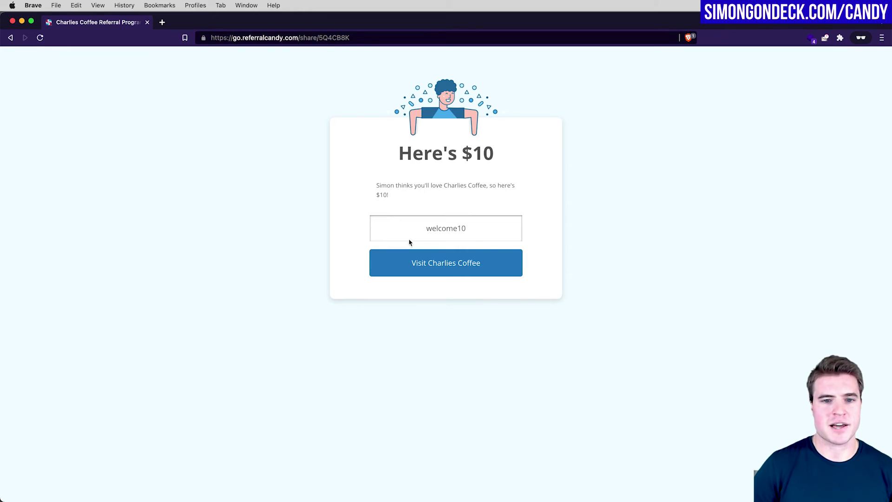
# Step: Copy the welcome10 coupon, add Medium Roast and Dark Roast to the Charlies Coffee cart, and check out
pyautogui.click(415, 233)
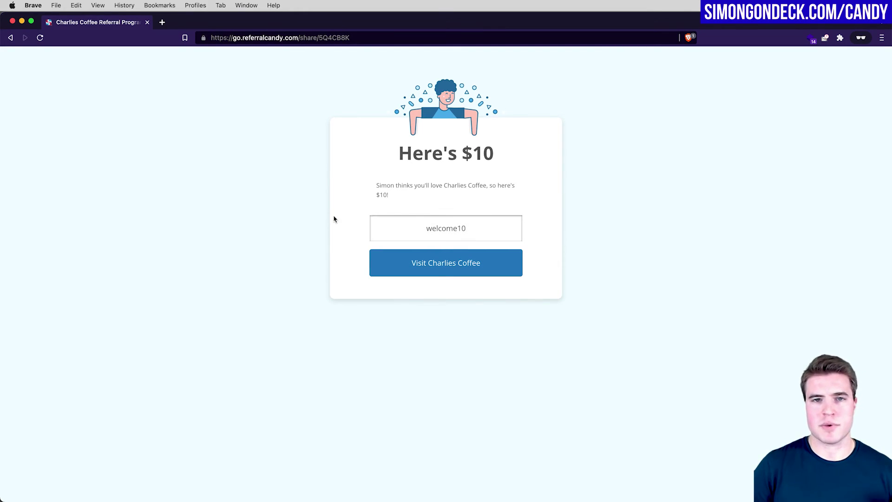
pyautogui.click(463, 225)
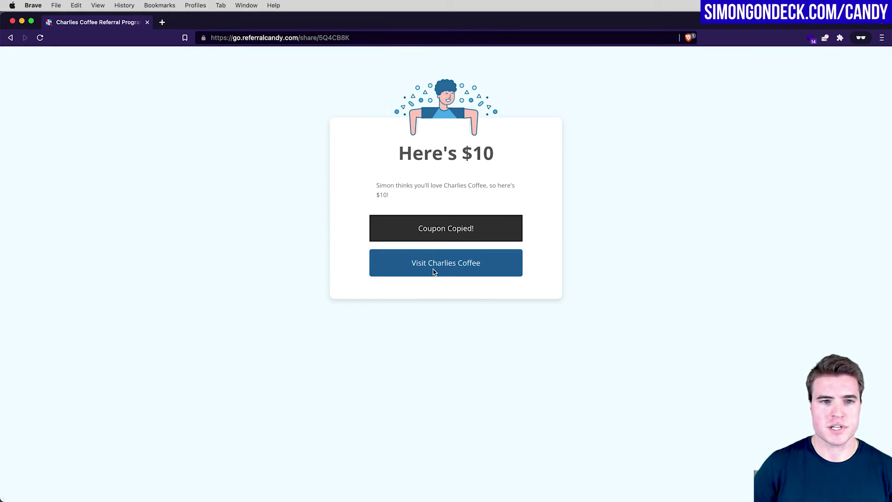
pyautogui.click(433, 269)
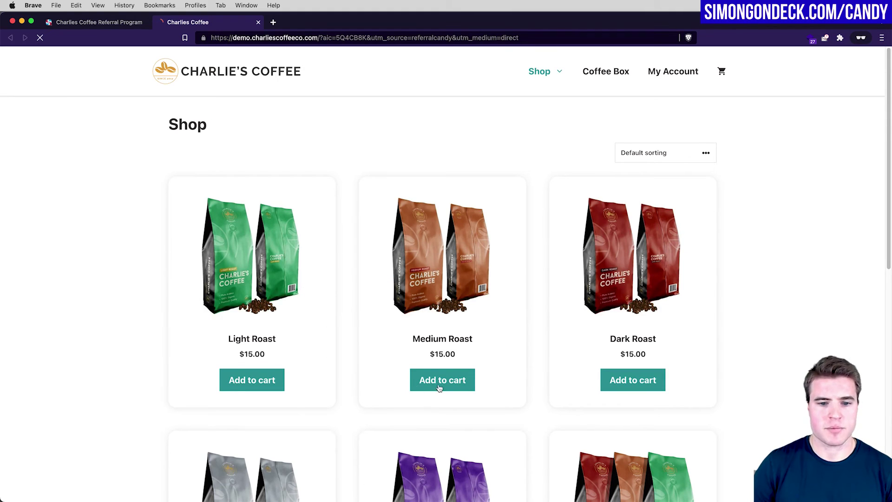
pyautogui.click(437, 389)
pyautogui.click(612, 389)
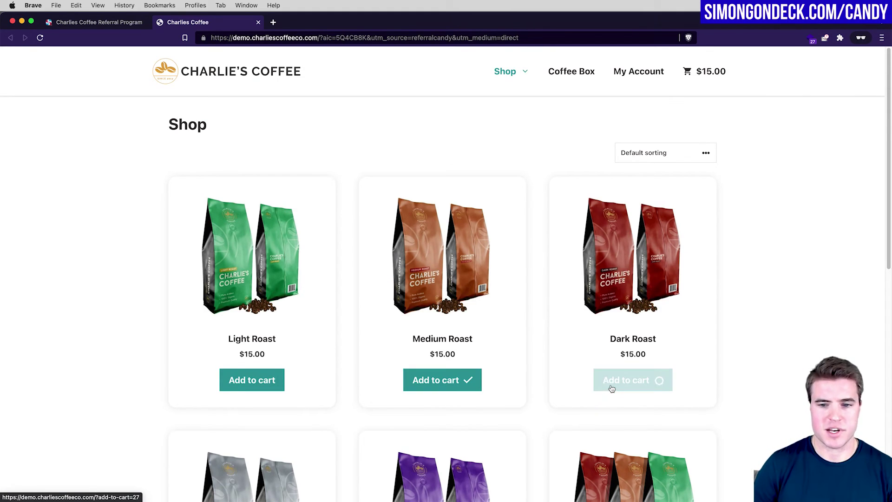
pyautogui.moveTo(704, 75)
pyautogui.click(689, 183)
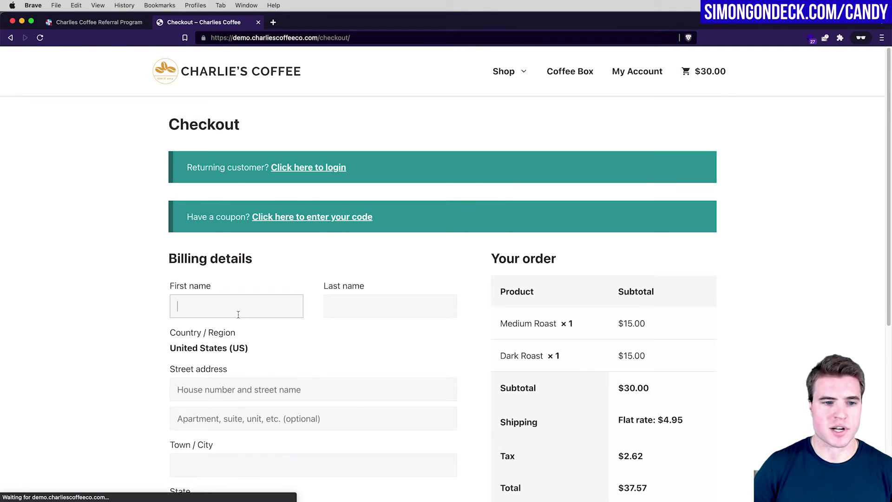
# Step: Fill in the billing name, street address, city, postcode, e-mail and test card details
pyautogui.click(238, 314)
pyautogui.write('Joe')
pyautogui.press('Tab')
pyautogui.write('Mauer')
pyautogui.press('Tab')
pyautogui.press('Tab')
pyautogui.press('Tab')
pyautogui.write('Minneapolis')
pyautogui.press('Tab')
pyautogui.press('Tab')
pyautogui.write('55414')
pyautogui.press('Tab')
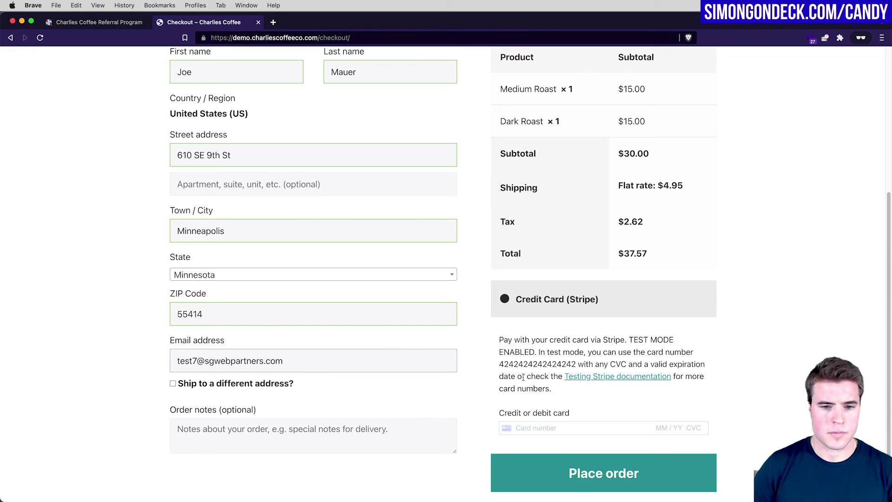
pyautogui.write('4242')
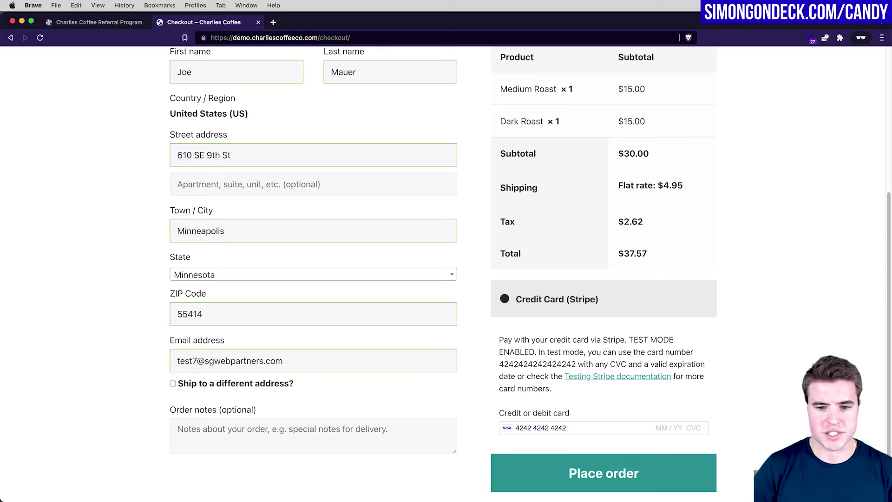
pyautogui.write('4242424242420922100')
# Step: Paste and apply the welcome10 coupon for $10 off the order
pyautogui.scroll(-1, 539, 428)
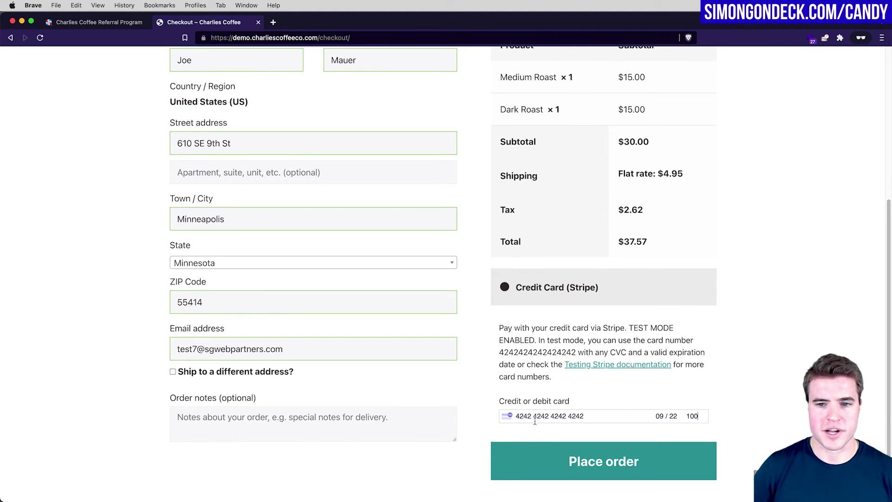
pyautogui.click(542, 462)
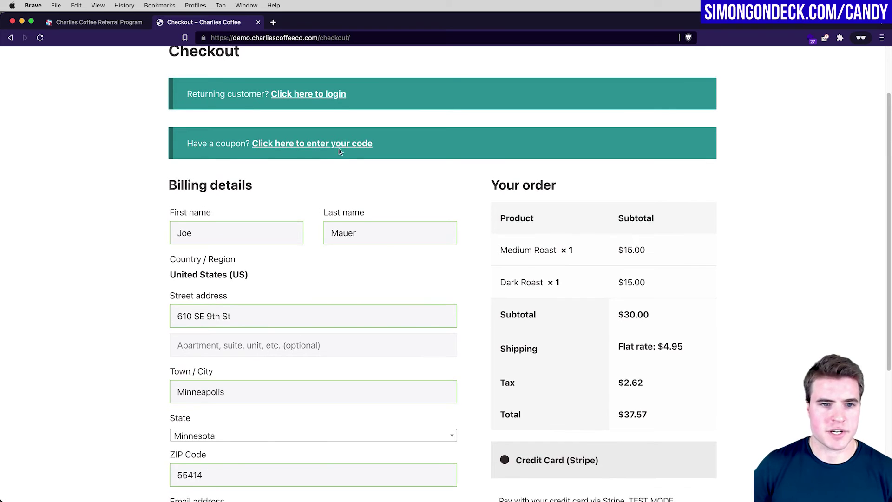
pyautogui.click(340, 145)
pyautogui.write('welcome10')
pyautogui.click(521, 220)
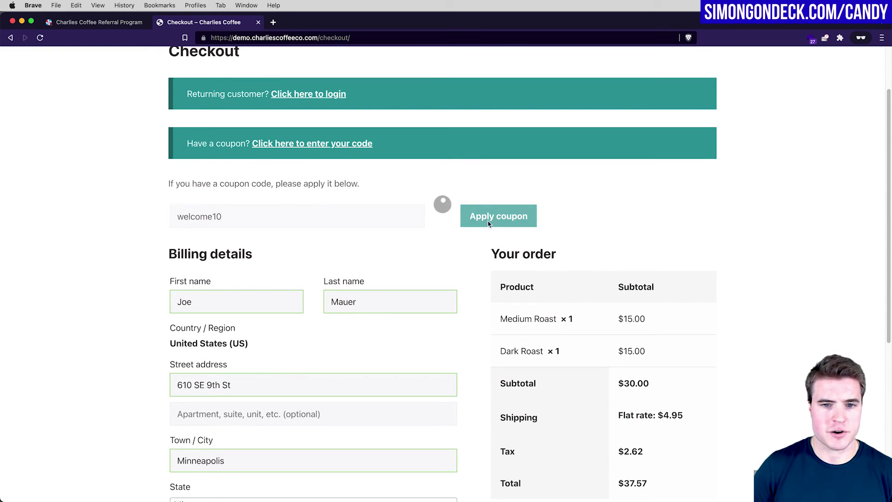
# Step: Place the discounted order for $26.82
pyautogui.scroll(-2, 515, 344)
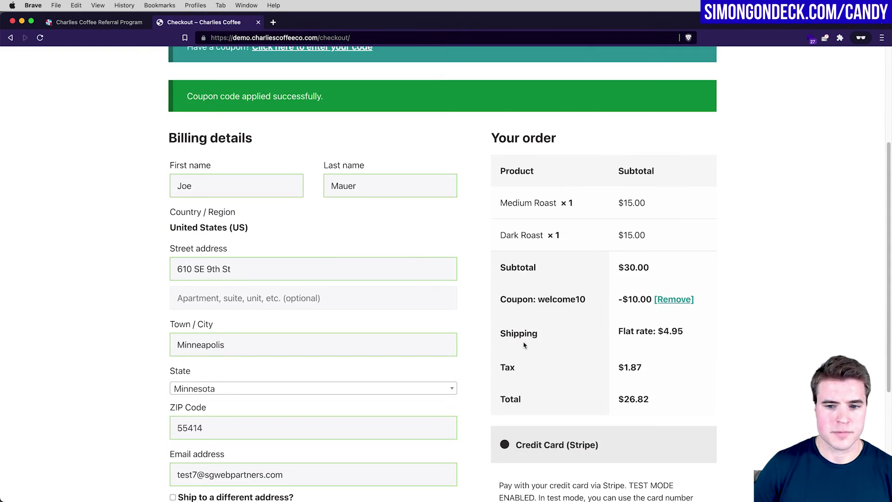
pyautogui.moveTo(497, 300); pyautogui.dragTo(587, 303)
pyautogui.click(564, 302)
pyautogui.scroll(-3, 534, 324)
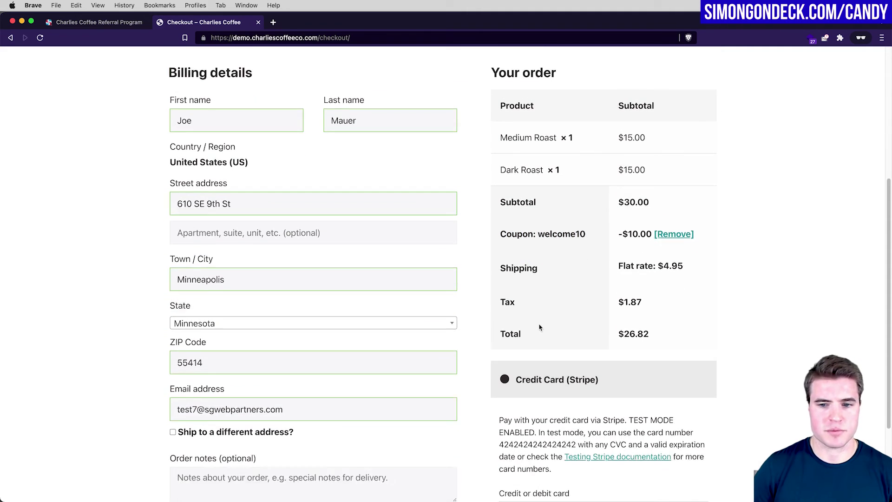
pyautogui.scroll(-1, 532, 324)
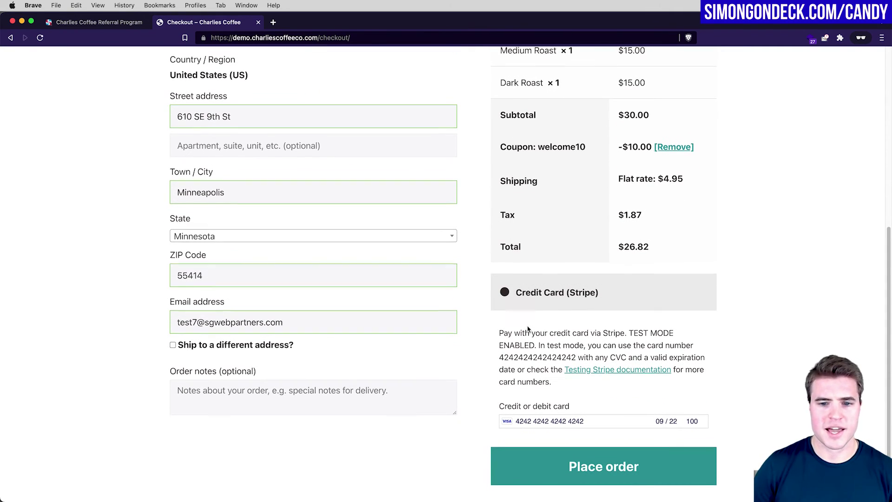
pyautogui.click(566, 473)
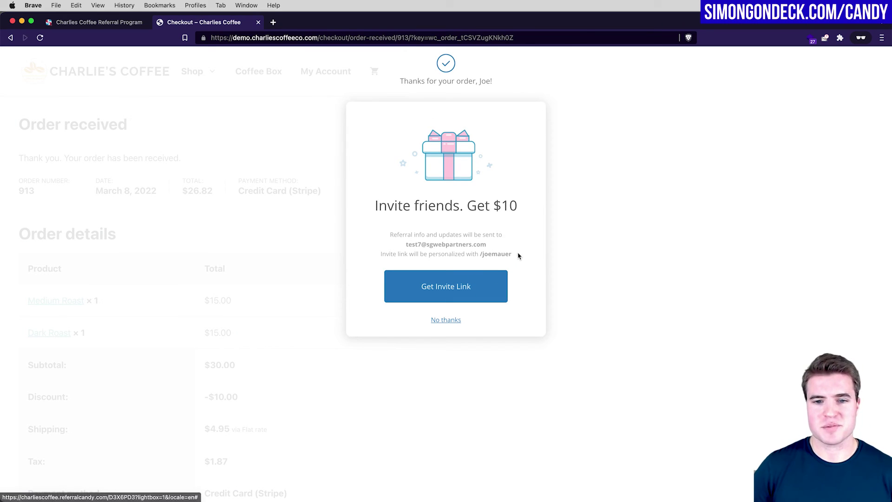
# Step: Get the buyer's personal invite link from the post-purchase popup and copy it
pyautogui.click(486, 284)
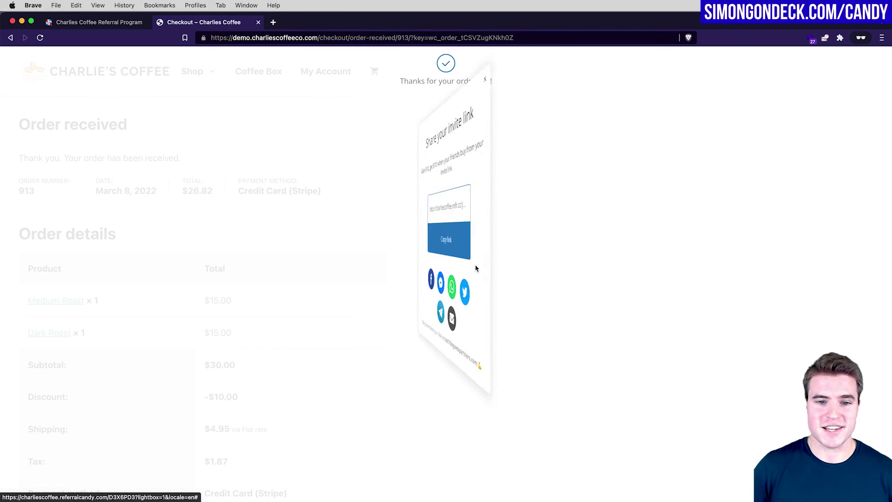
pyautogui.click(454, 245)
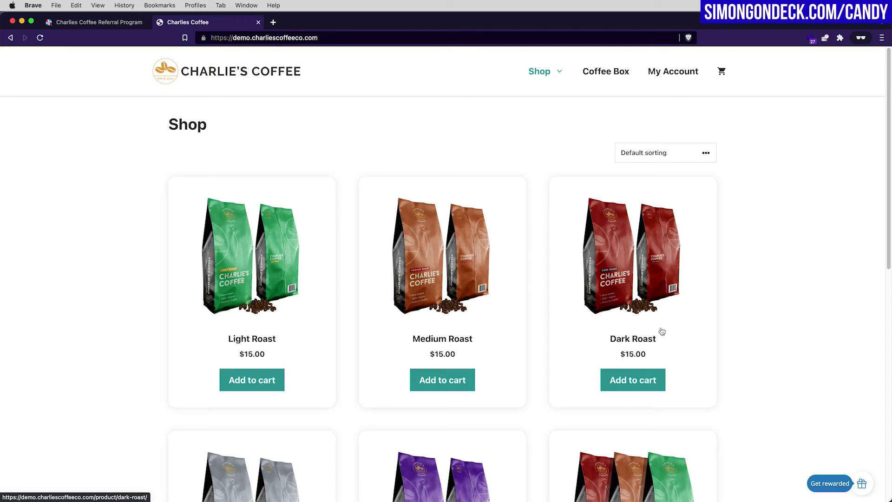
# Step: Open the 'Give your friends $10, get $10!' widget, minimize and reopen it, and try its Email and Name fields
pyautogui.click(821, 484)
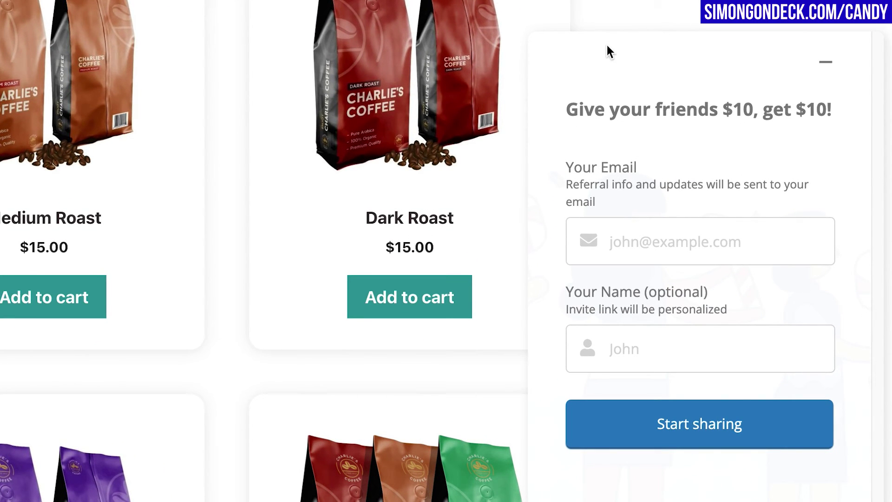
pyautogui.click(825, 61)
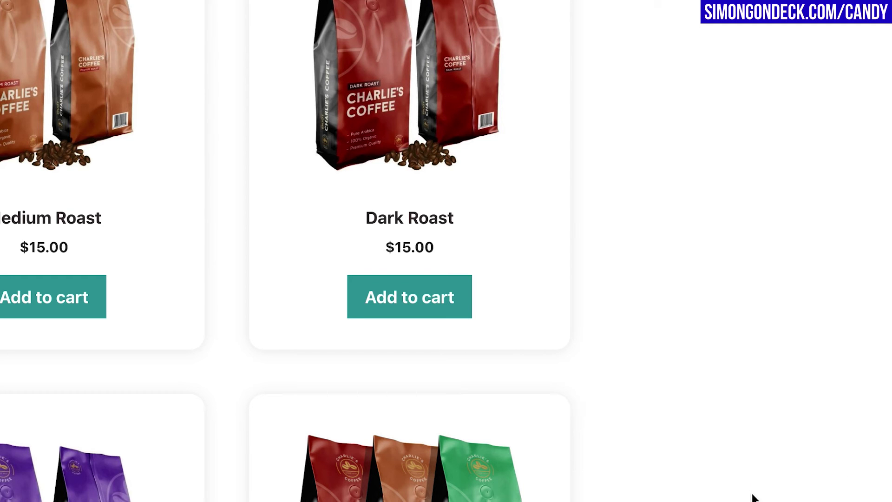
pyautogui.click(785, 494)
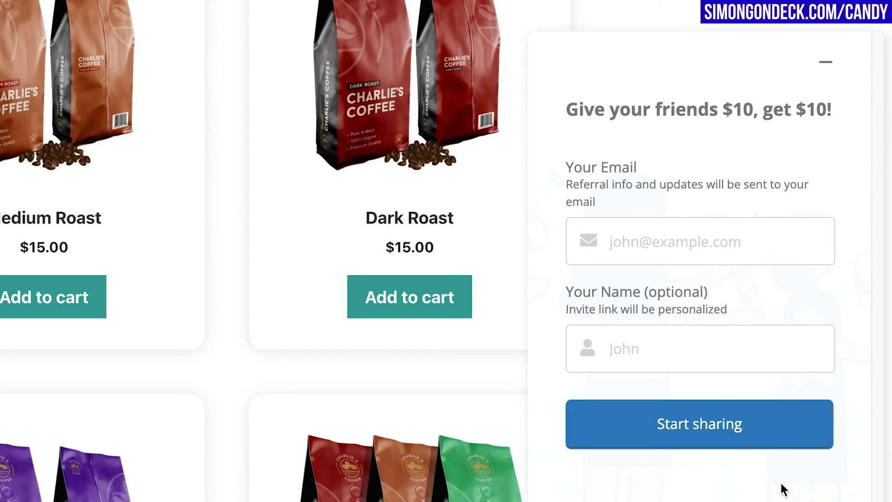
pyautogui.click(678, 250)
pyautogui.click(671, 345)
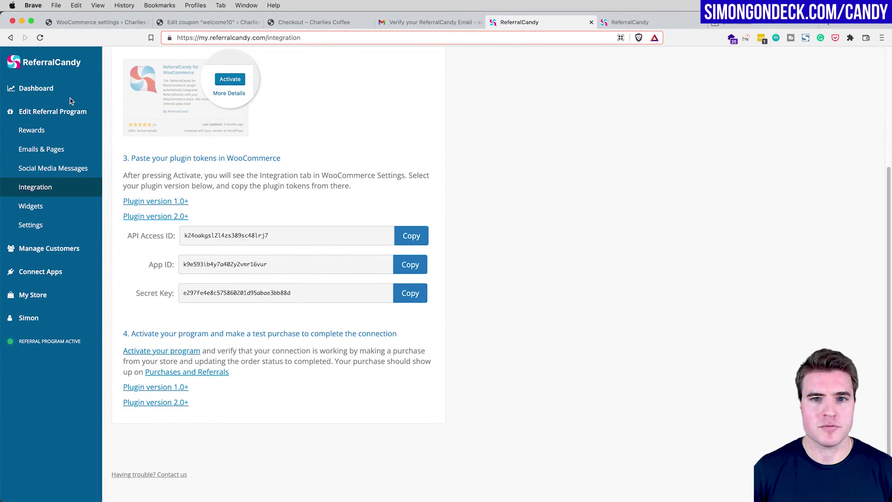
pyautogui.click(69, 90)
pyautogui.click(90, 107)
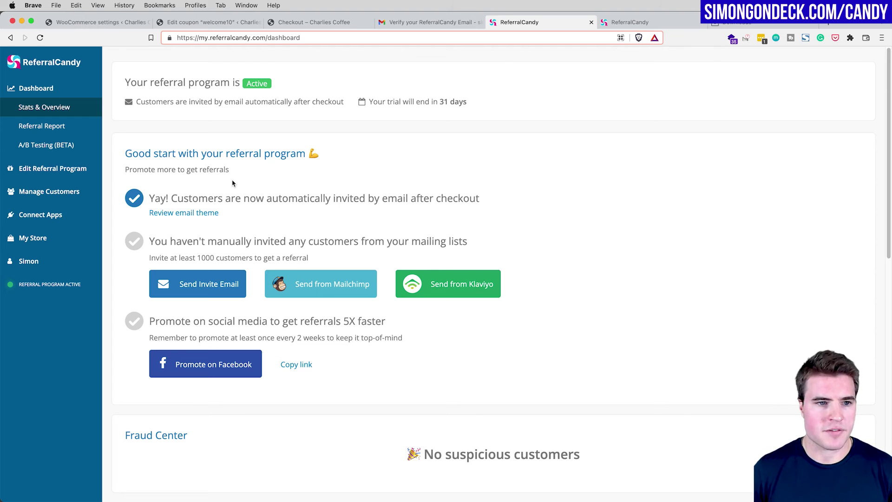
pyautogui.scroll(-1, 235, 193)
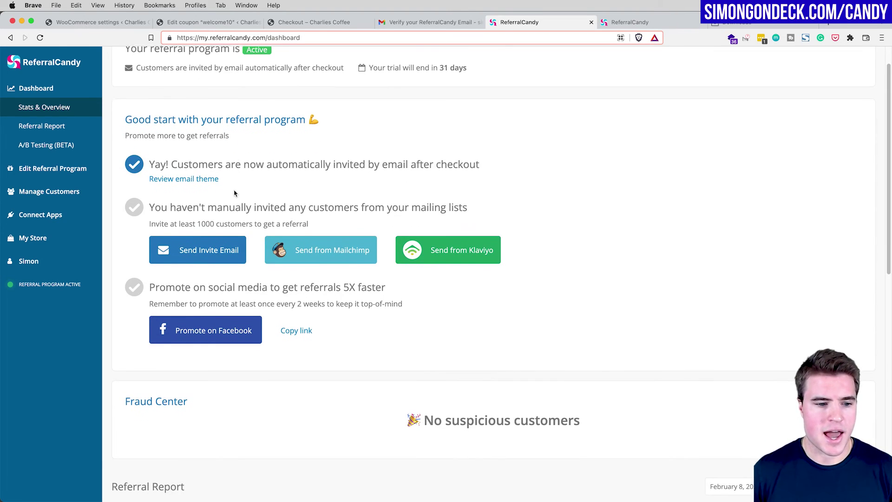
pyautogui.scroll(-8, 234, 193)
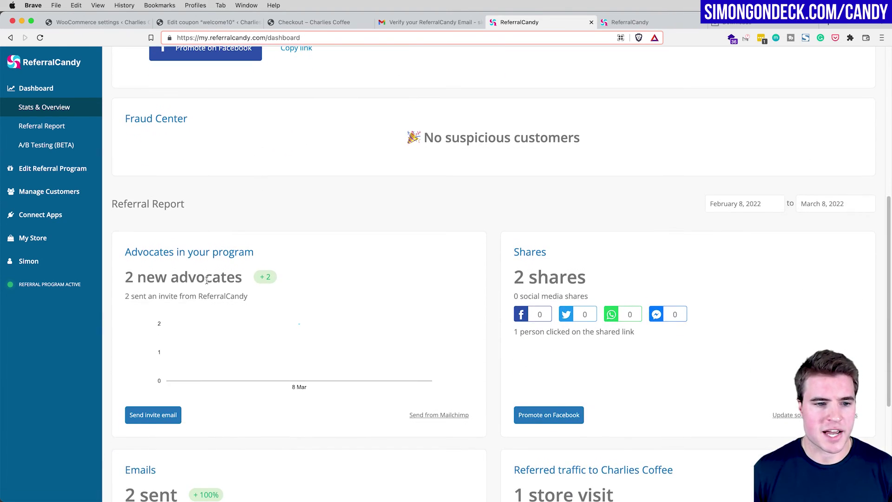
pyautogui.scroll(-4, 240, 284)
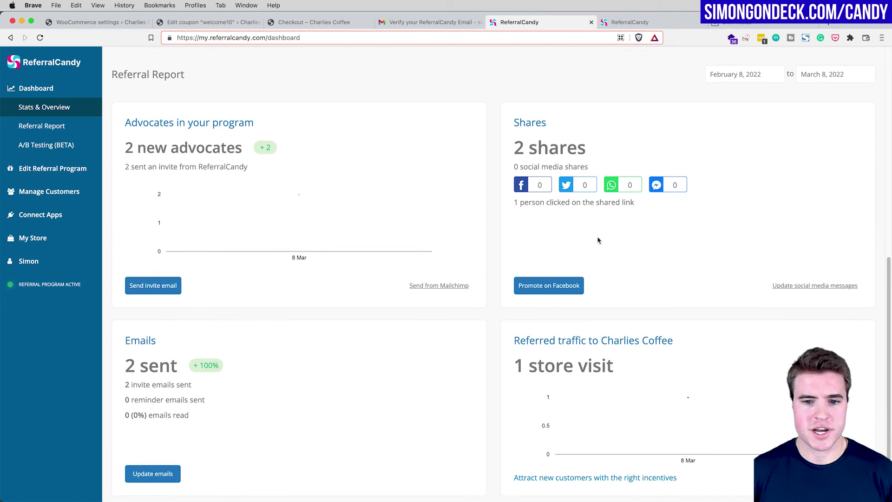
pyautogui.scroll(-1, 596, 240)
pyautogui.scroll(-1, 586, 327)
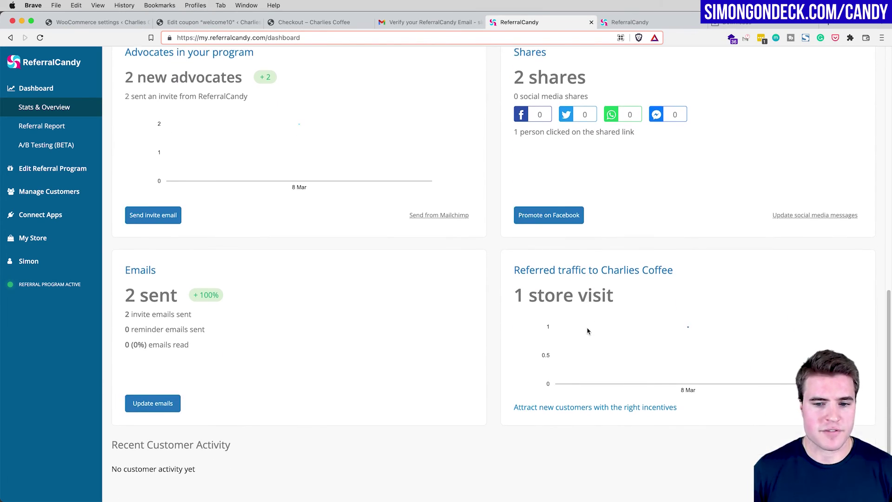
pyautogui.scroll(1, 532, 327)
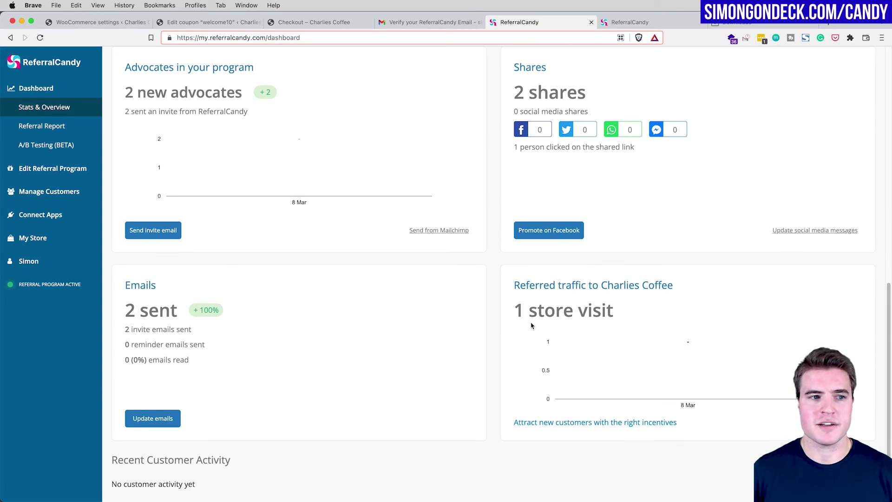
pyautogui.scroll(1, 532, 325)
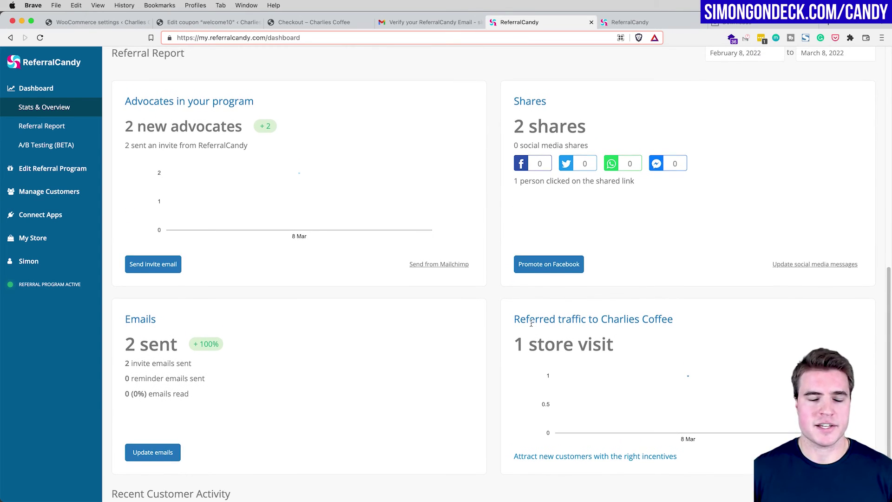
pyautogui.scroll(10, 533, 322)
pyautogui.scroll(6, 532, 322)
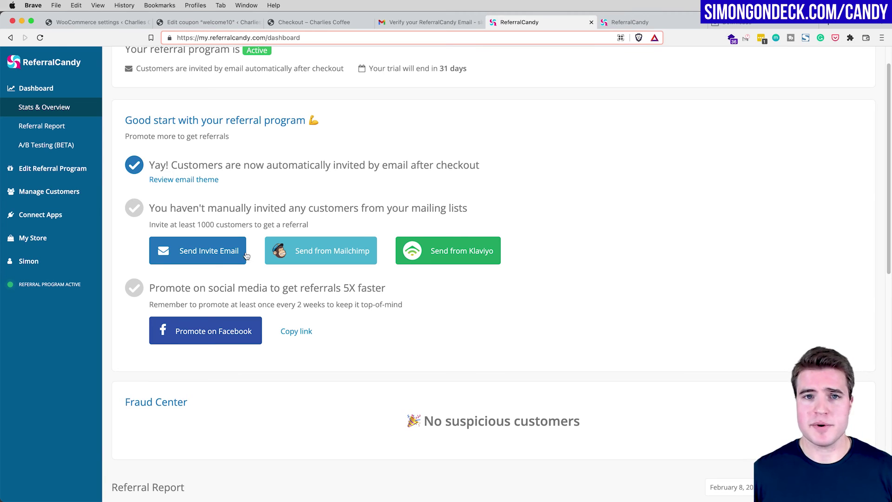
pyautogui.scroll(1, 247, 256)
pyautogui.scroll(1, 246, 256)
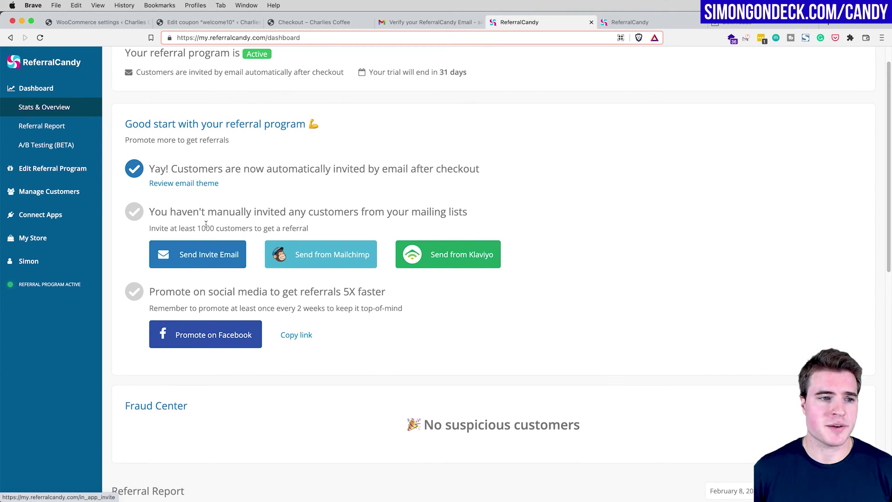
# Step: Upload the cropped coffee logo PNG as the Autopilot email theme's logo in Emails & Pages
pyautogui.click(60, 174)
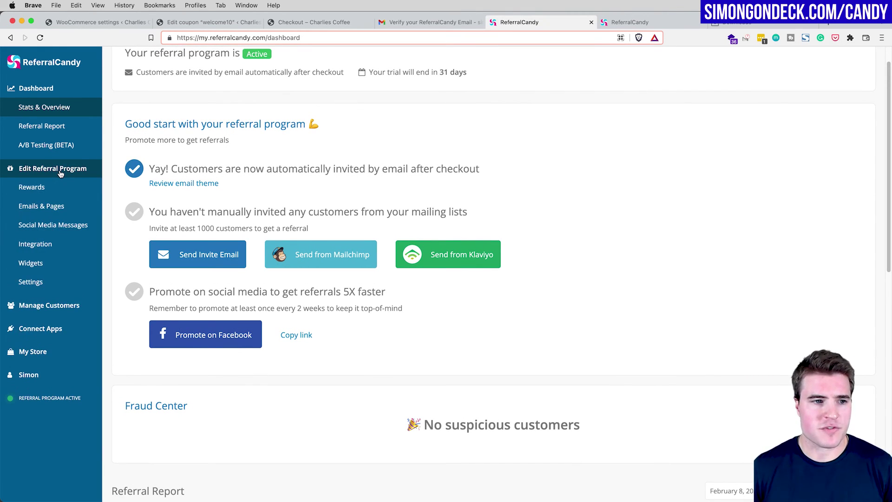
pyautogui.click(59, 207)
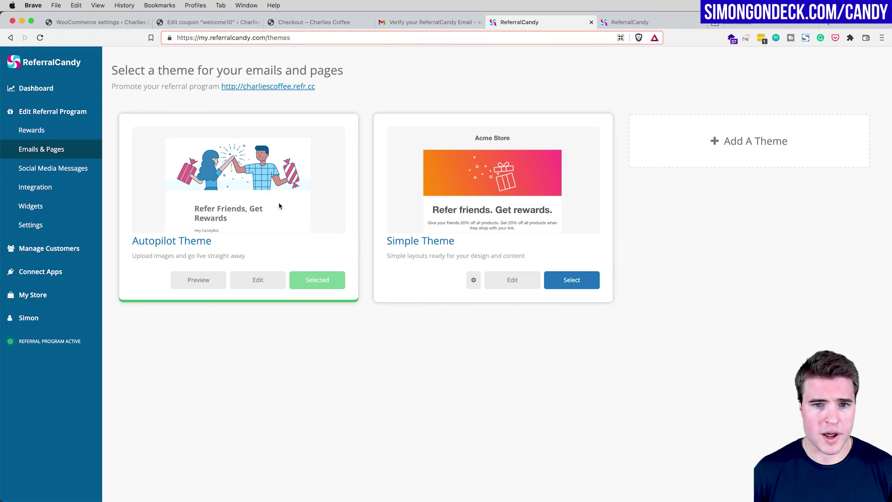
pyautogui.click(267, 283)
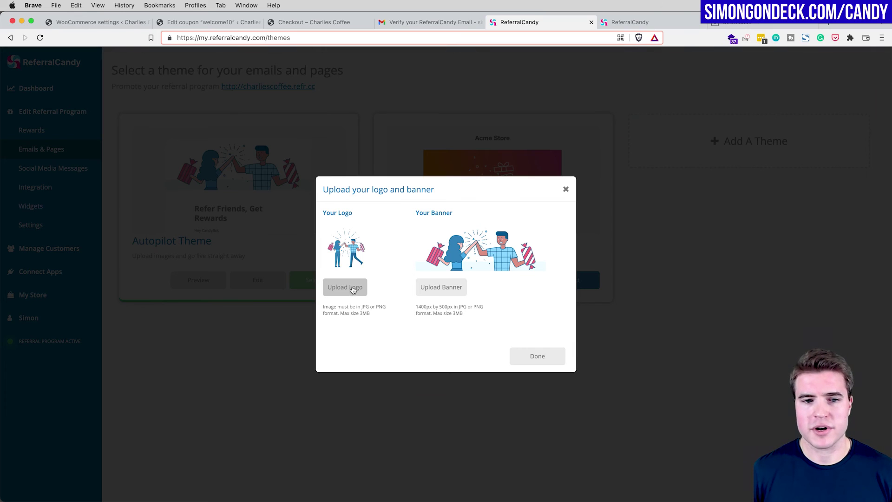
pyautogui.click(353, 290)
pyautogui.click(425, 238)
pyautogui.doubleClick(334, 177)
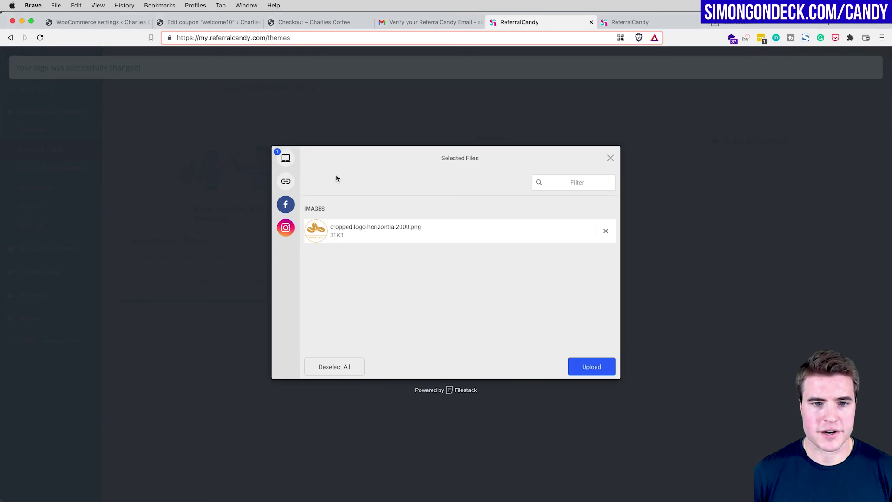
pyautogui.click(588, 364)
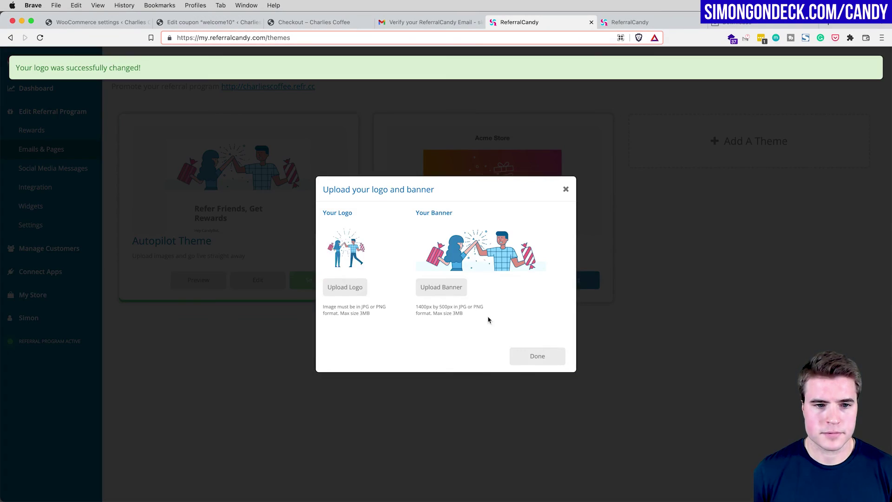
pyautogui.click(528, 353)
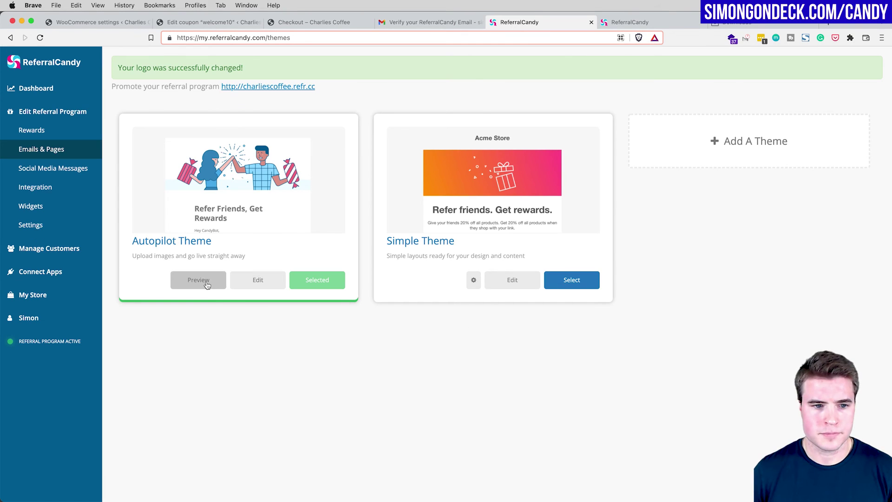
# Step: Preview the Autopilot theme's Reminder Email, checking the coffee logo, then close the preview
pyautogui.click(223, 282)
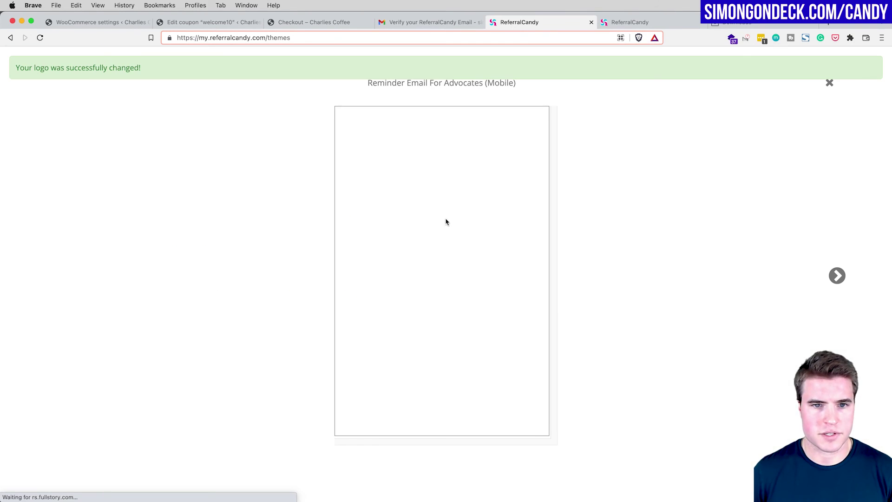
pyautogui.scroll(-1, 453, 257)
pyautogui.scroll(1, 480, 267)
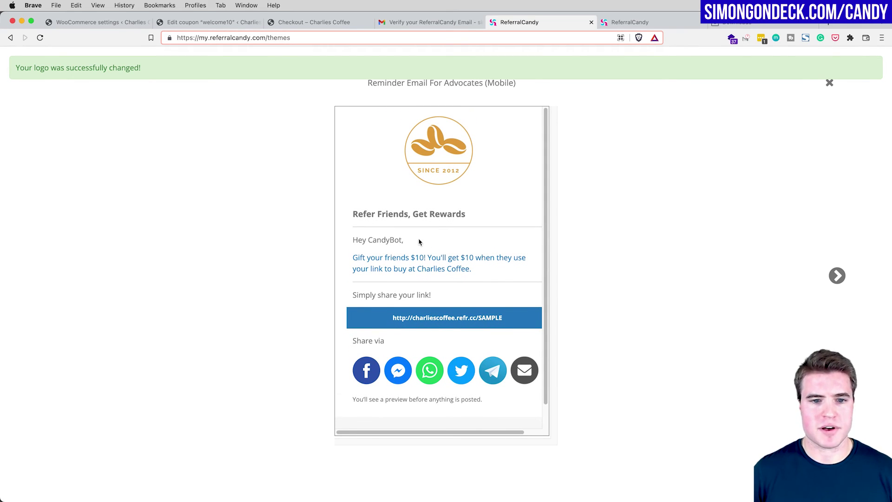
pyautogui.scroll(-1, 463, 233)
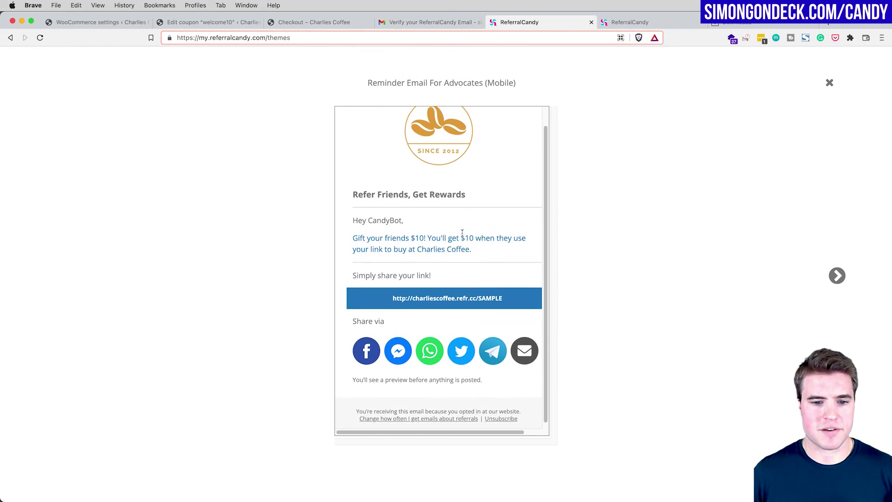
pyautogui.scroll(1, 462, 232)
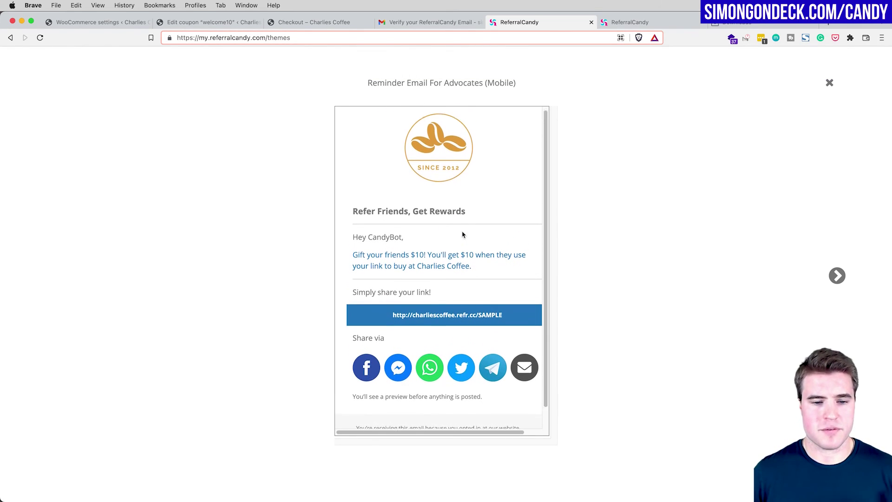
pyautogui.click(830, 83)
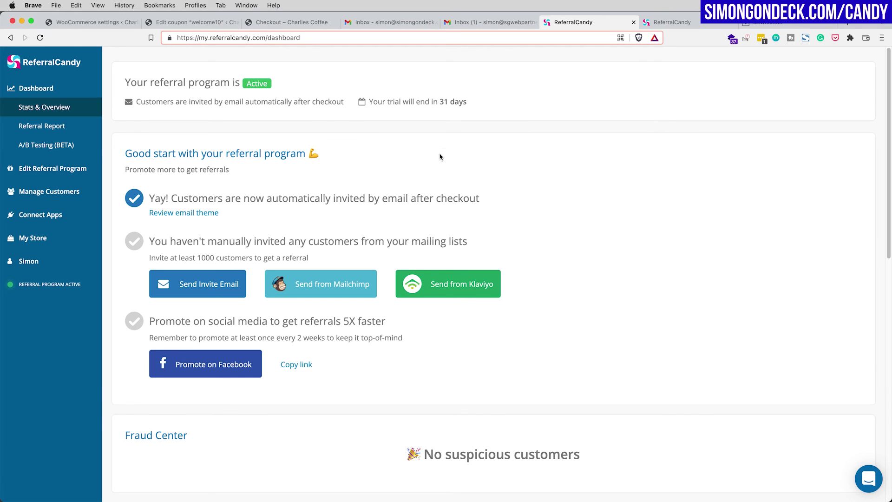
# Step: On the Rewards page, expand Rewards Settings and keep the purchase review period at 2 days
pyautogui.click(68, 178)
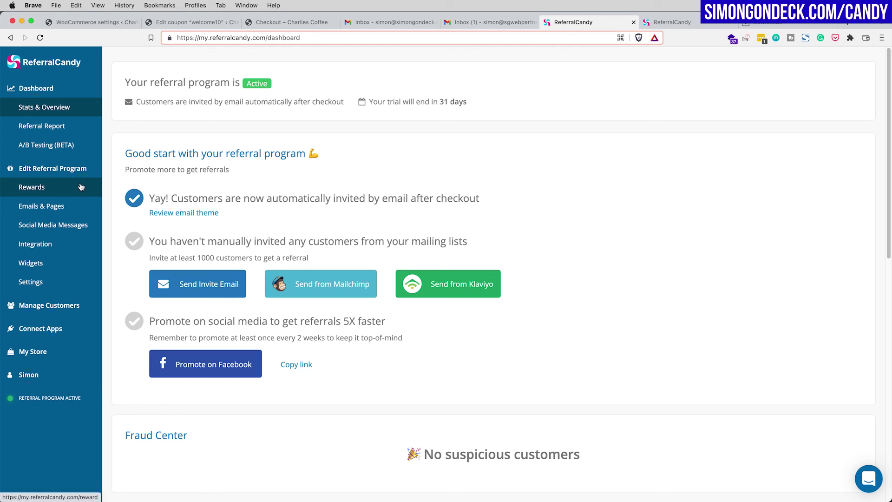
pyautogui.click(88, 181)
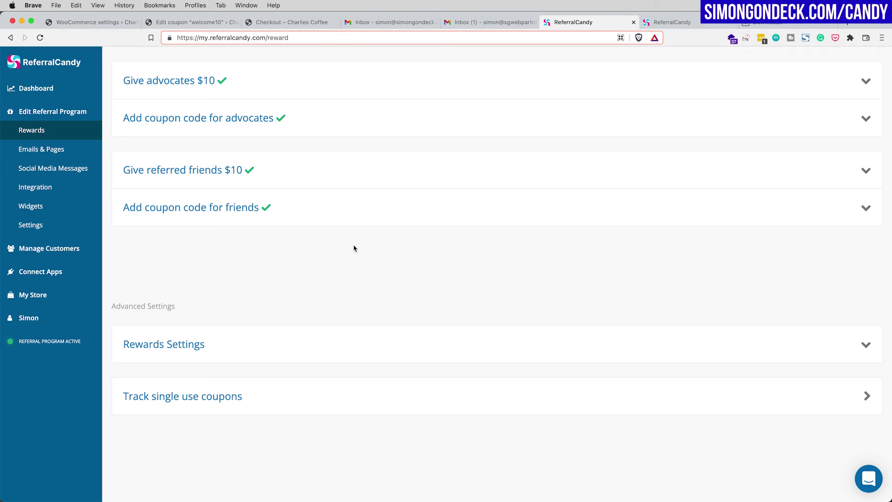
pyautogui.click(255, 351)
pyautogui.scroll(-1, 357, 321)
pyautogui.scroll(-5, 355, 321)
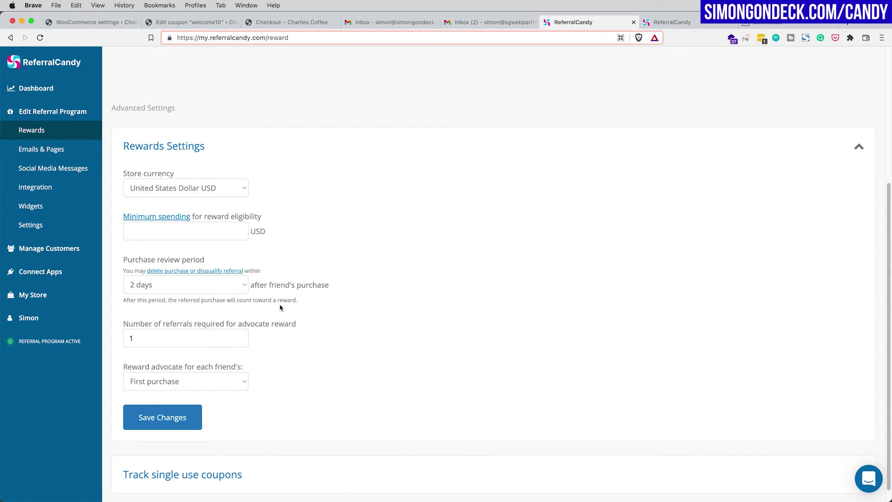
pyautogui.click(207, 289)
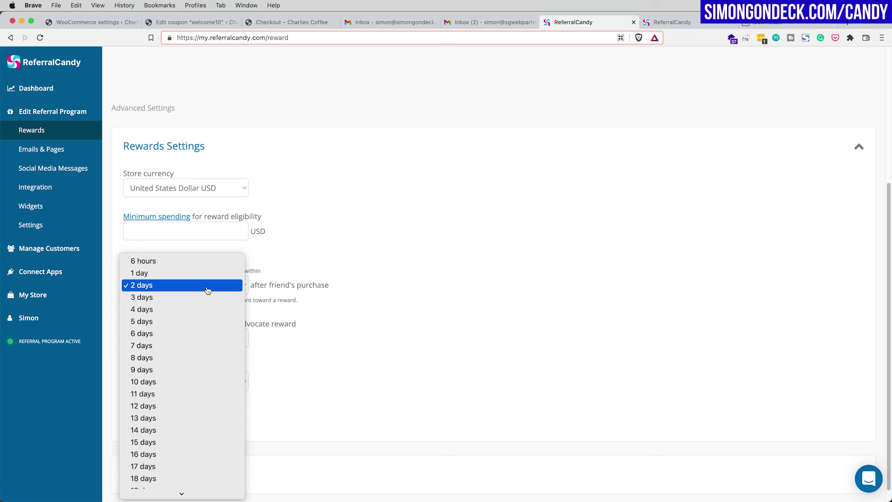
pyautogui.click(208, 290)
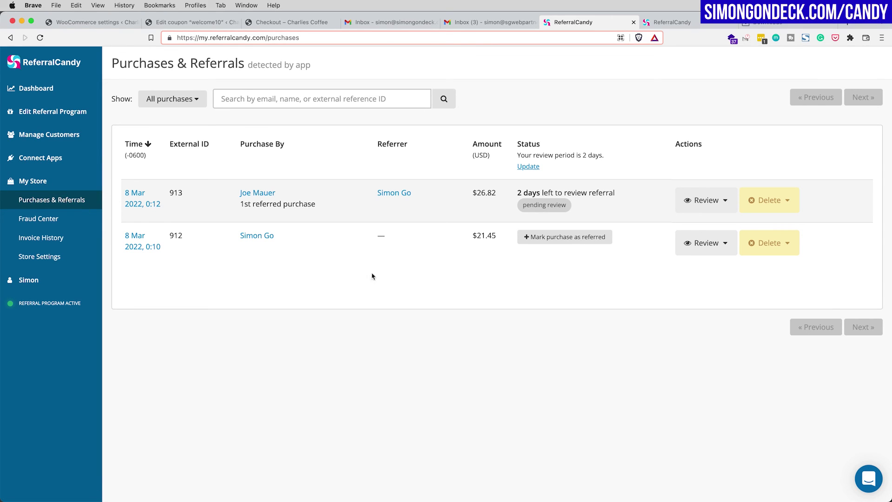
pyautogui.click(702, 205)
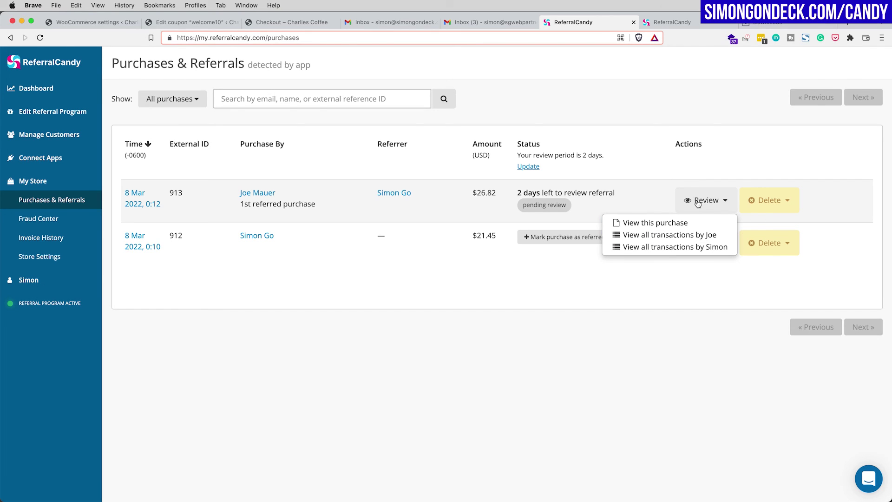
pyautogui.click(698, 203)
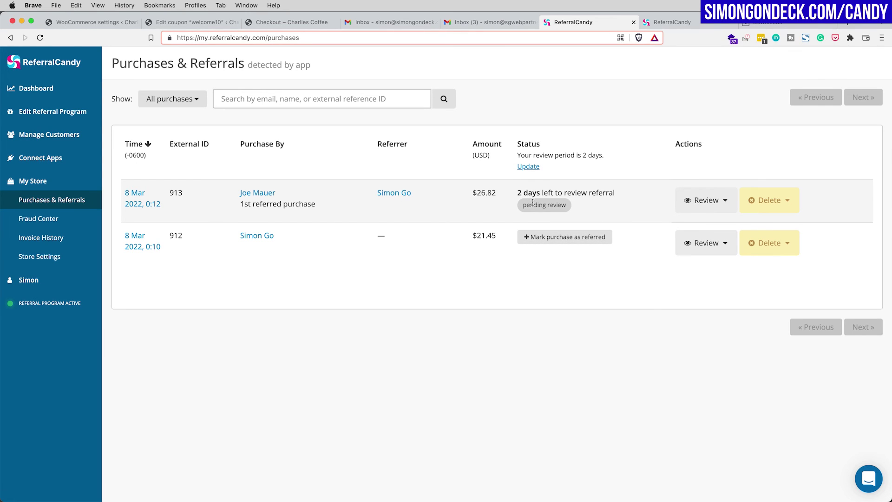
pyautogui.click(716, 204)
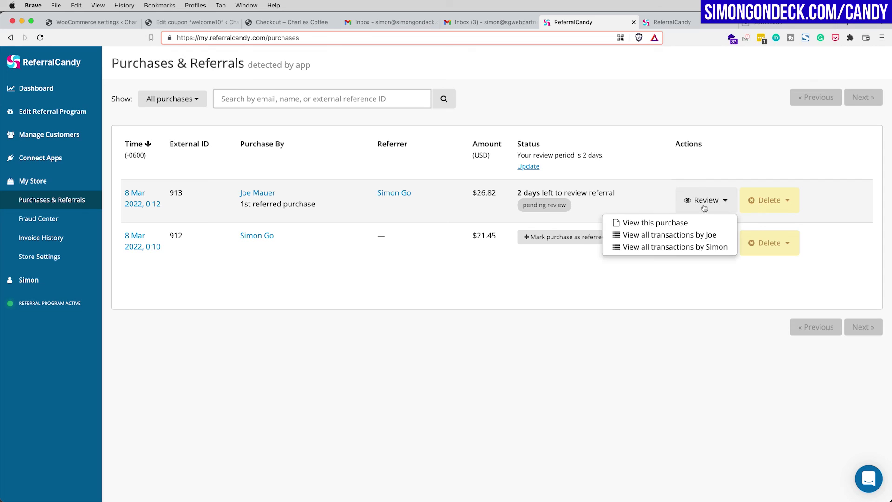
pyautogui.click(615, 187)
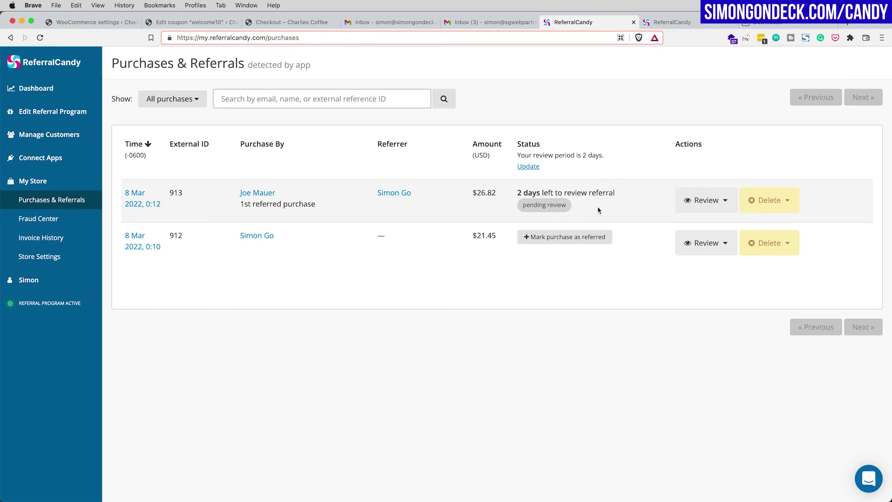